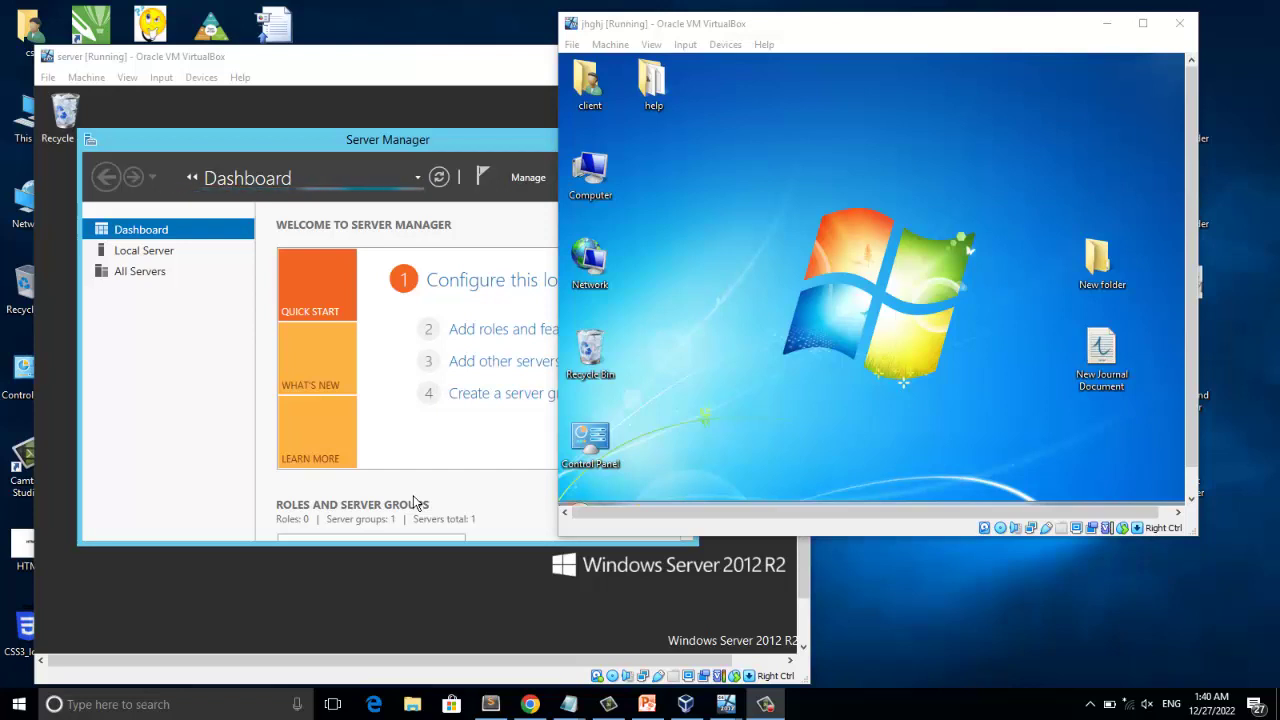
# On the server virtual machine, minimize Server Manager and ping the client at 192.168.0.2.
pyautogui.click(604, 66)
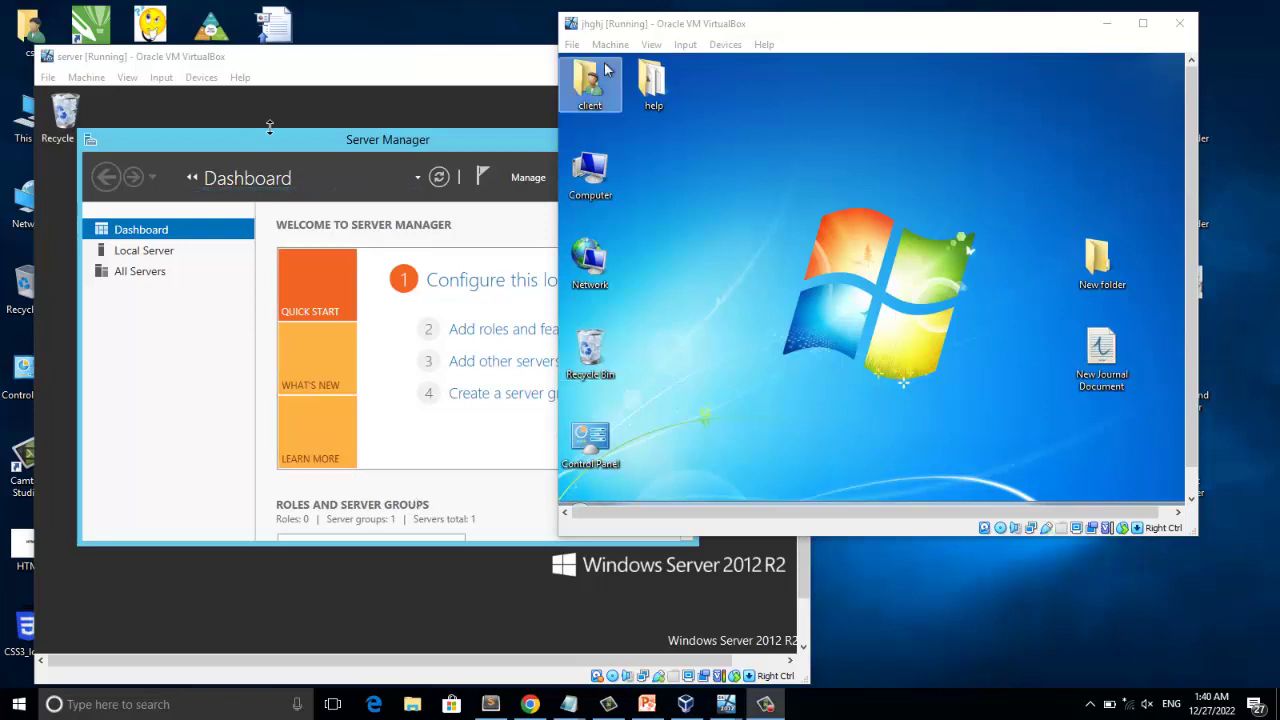
pyautogui.click(316, 85)
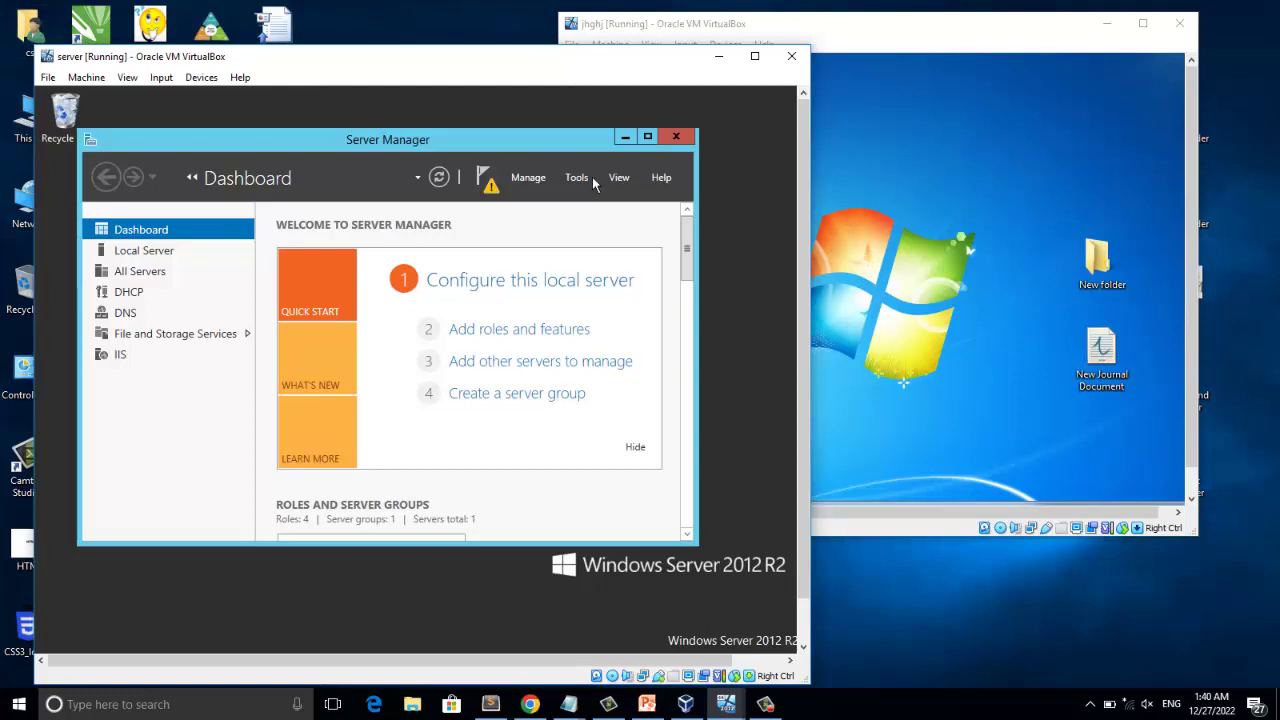
pyautogui.click(624, 137)
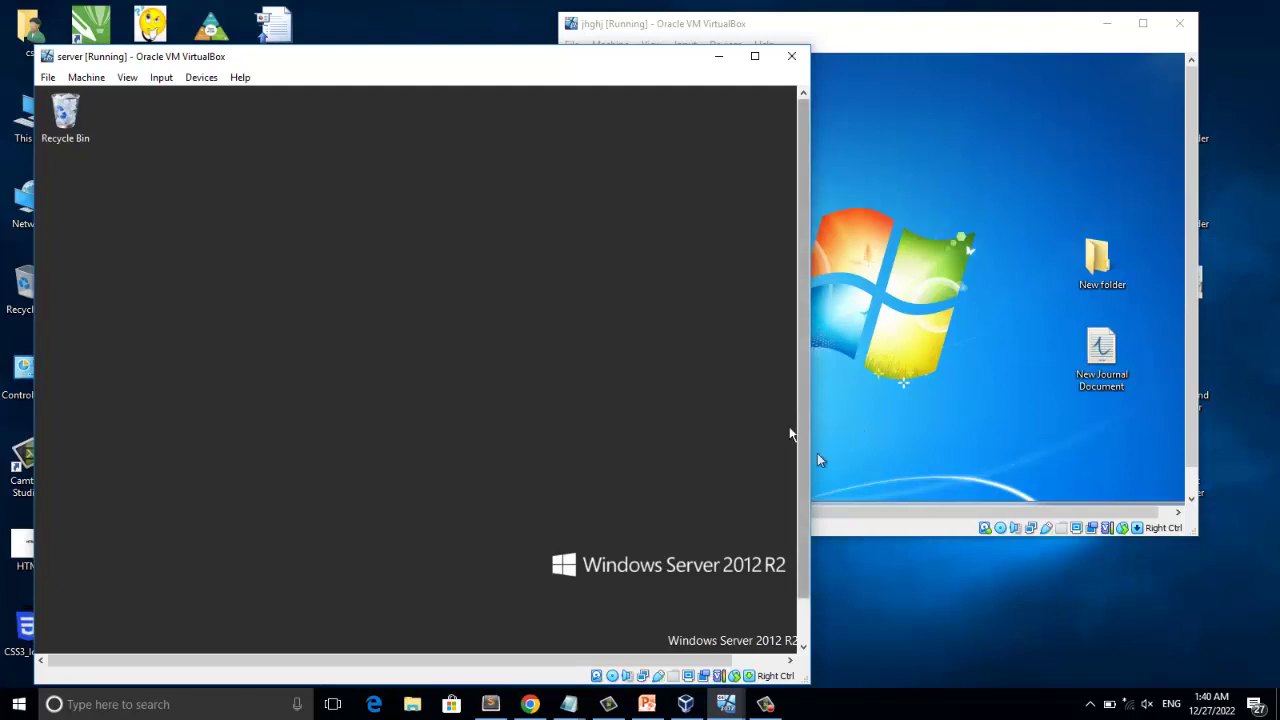
pyautogui.press('super+r')
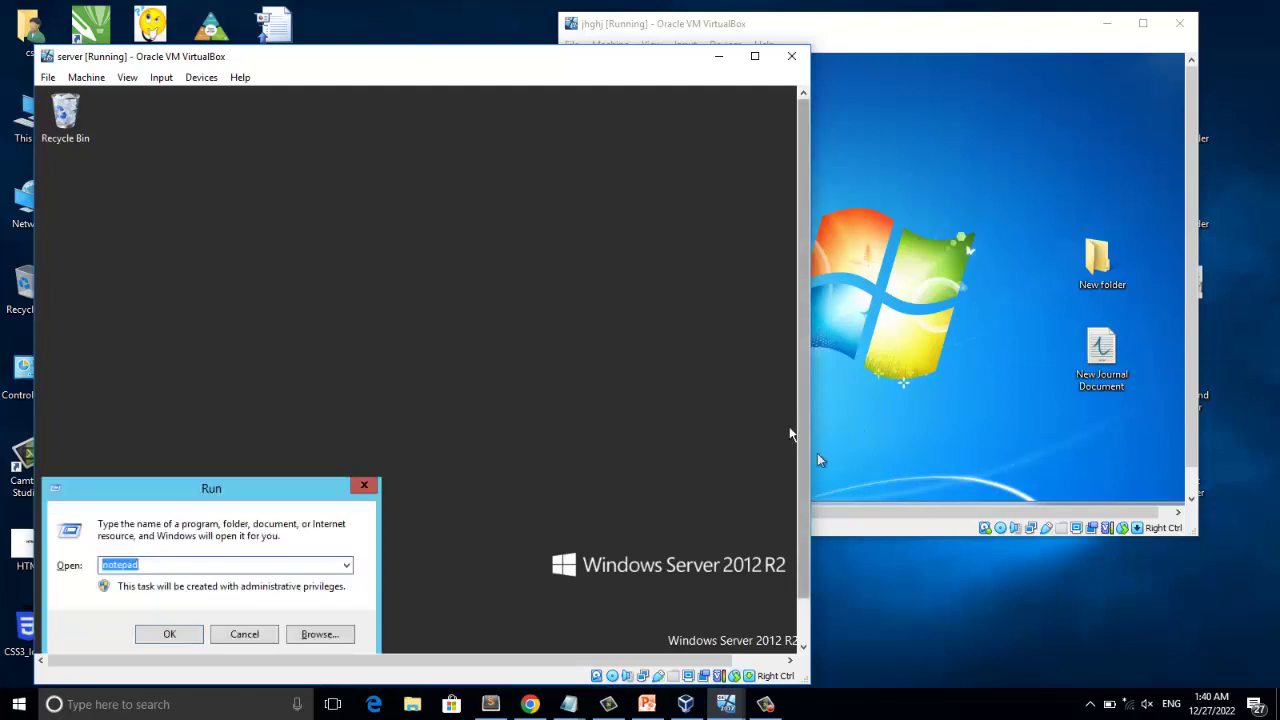
pyautogui.write('ping 192.168.0.2')
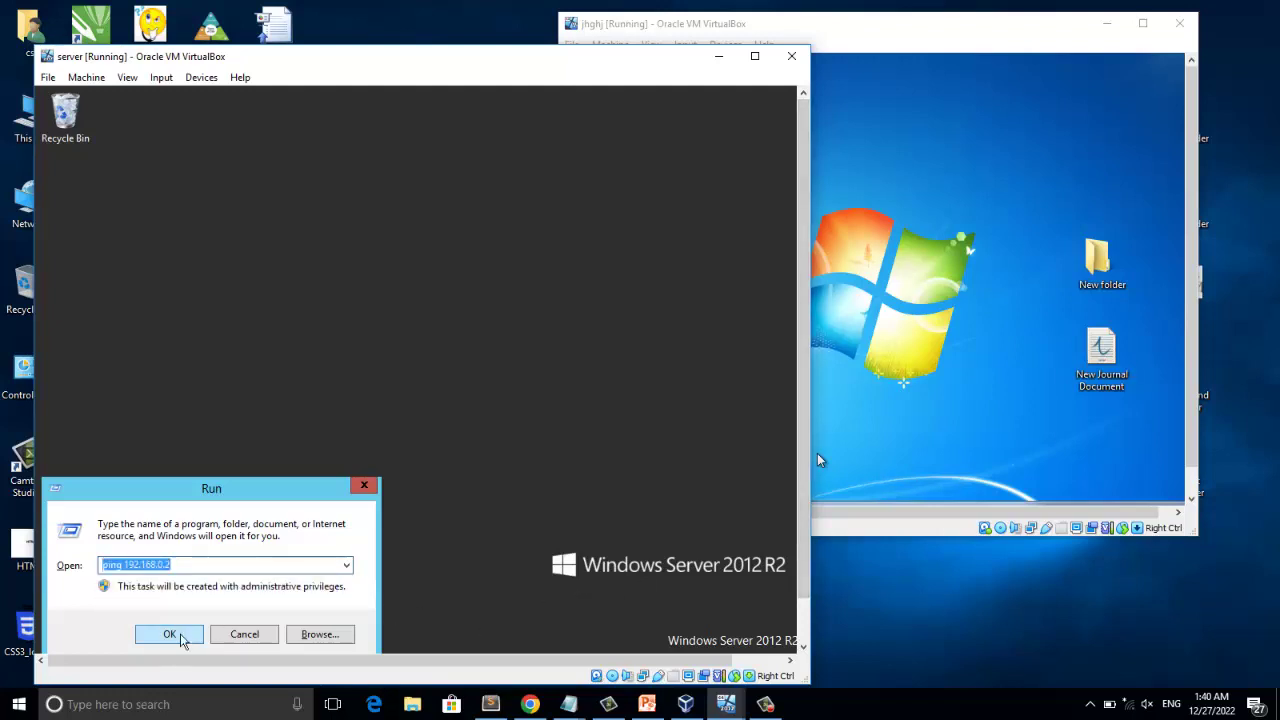
pyautogui.click(180, 628)
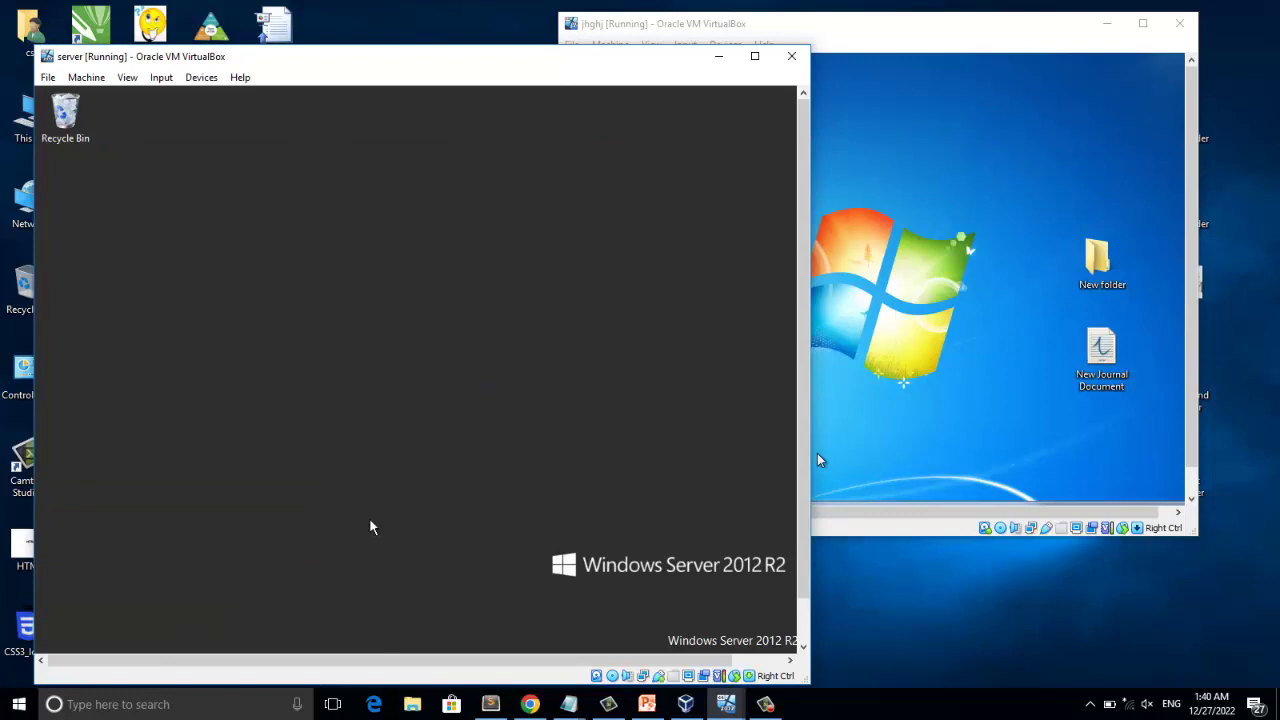
# On the Windows 7 client virtual machine, ping the server at 192.168.0.1.
pyautogui.click(878, 352)
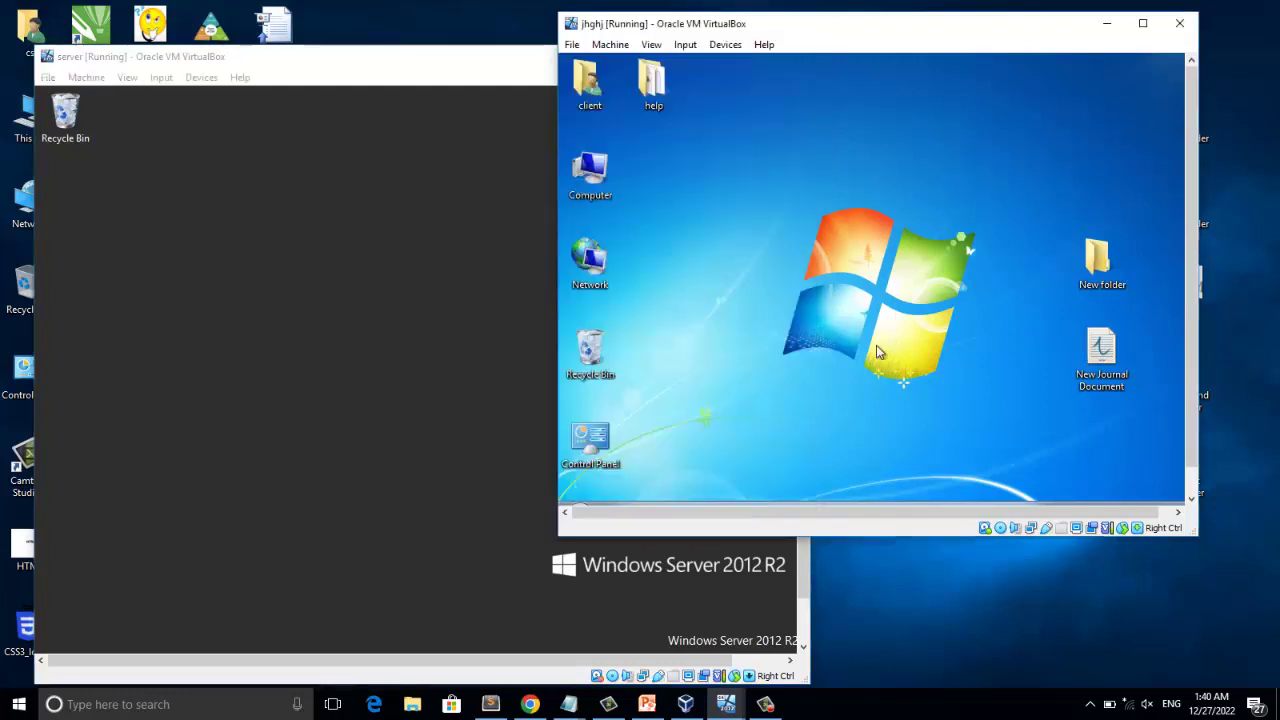
pyautogui.press('super+r')
pyautogui.write('ping')
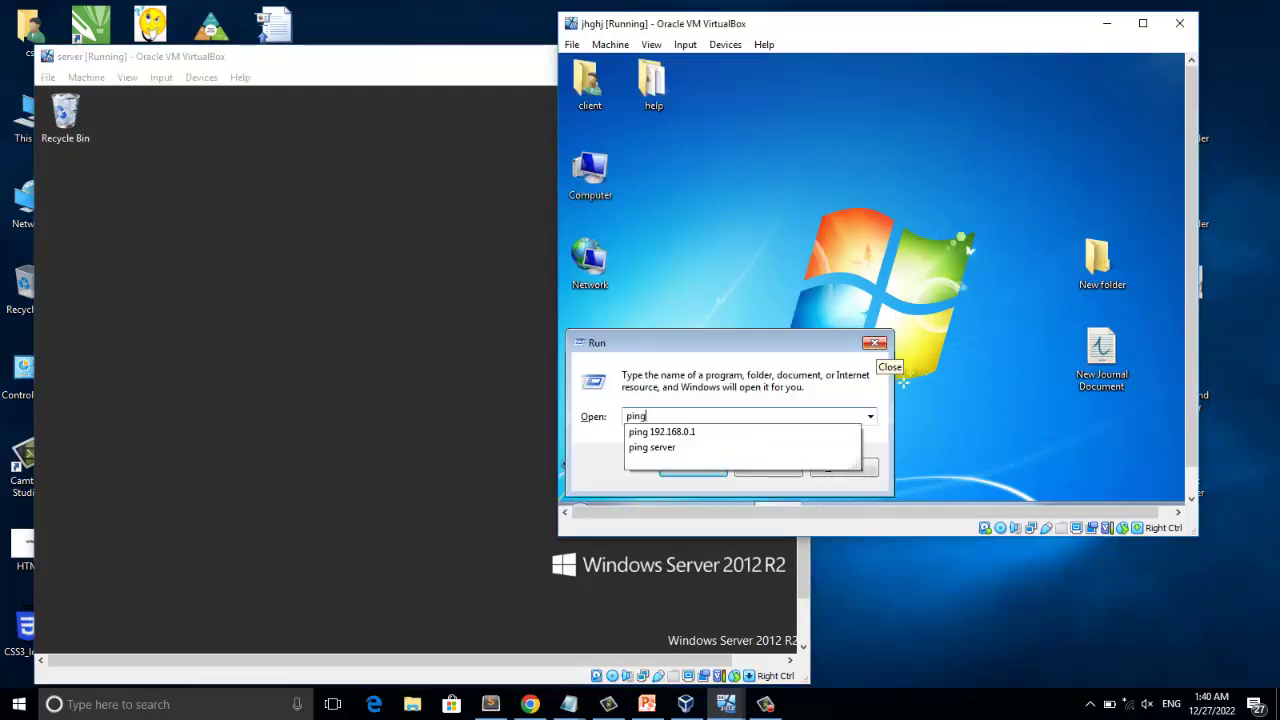
pyautogui.press('Down')
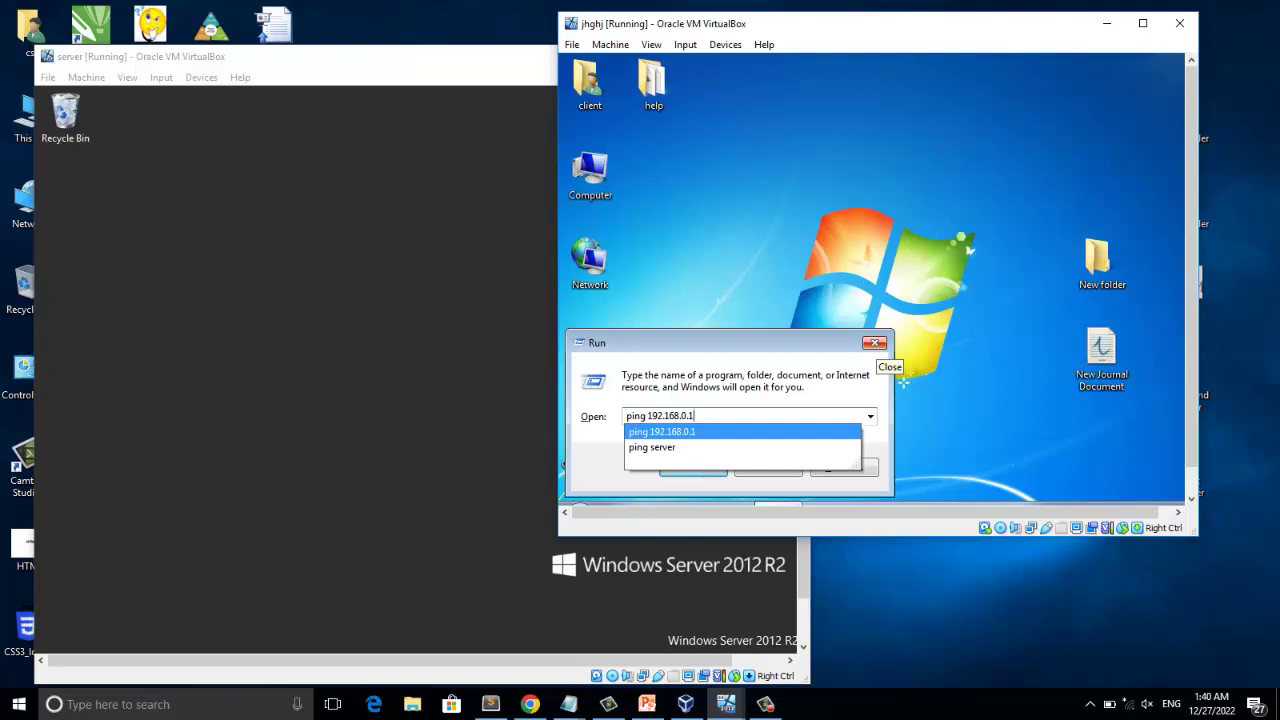
pyautogui.press('Return')
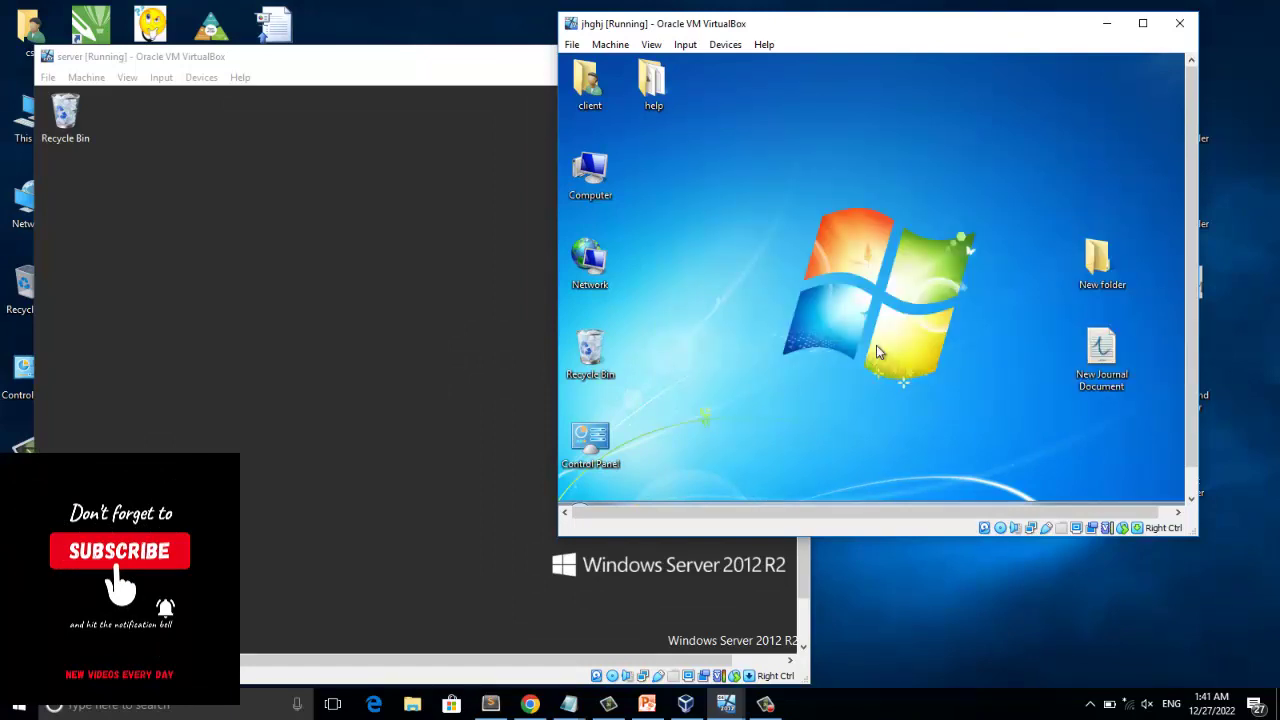
# Restore Server Manager on the server and start adding roles and features, keeping the role-based installation type and the default destination server.
pyautogui.click(282, 444)
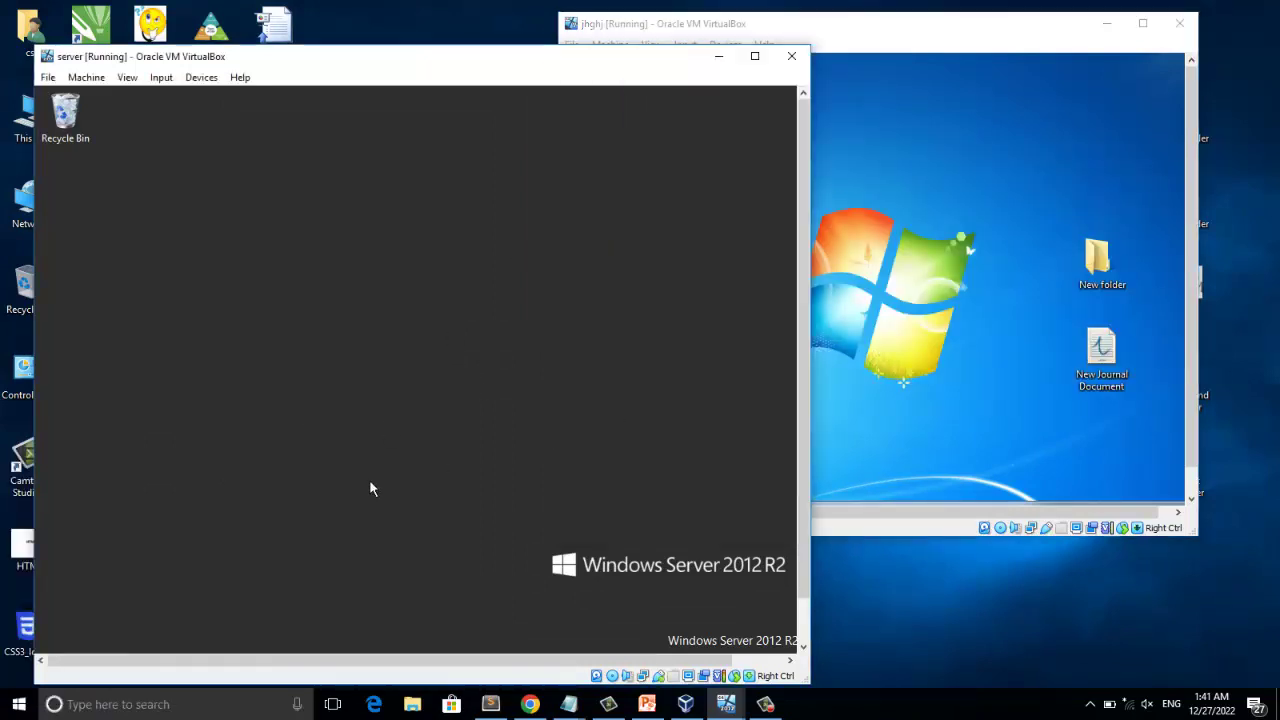
pyautogui.moveTo(798, 408); pyautogui.dragTo(786, 502)
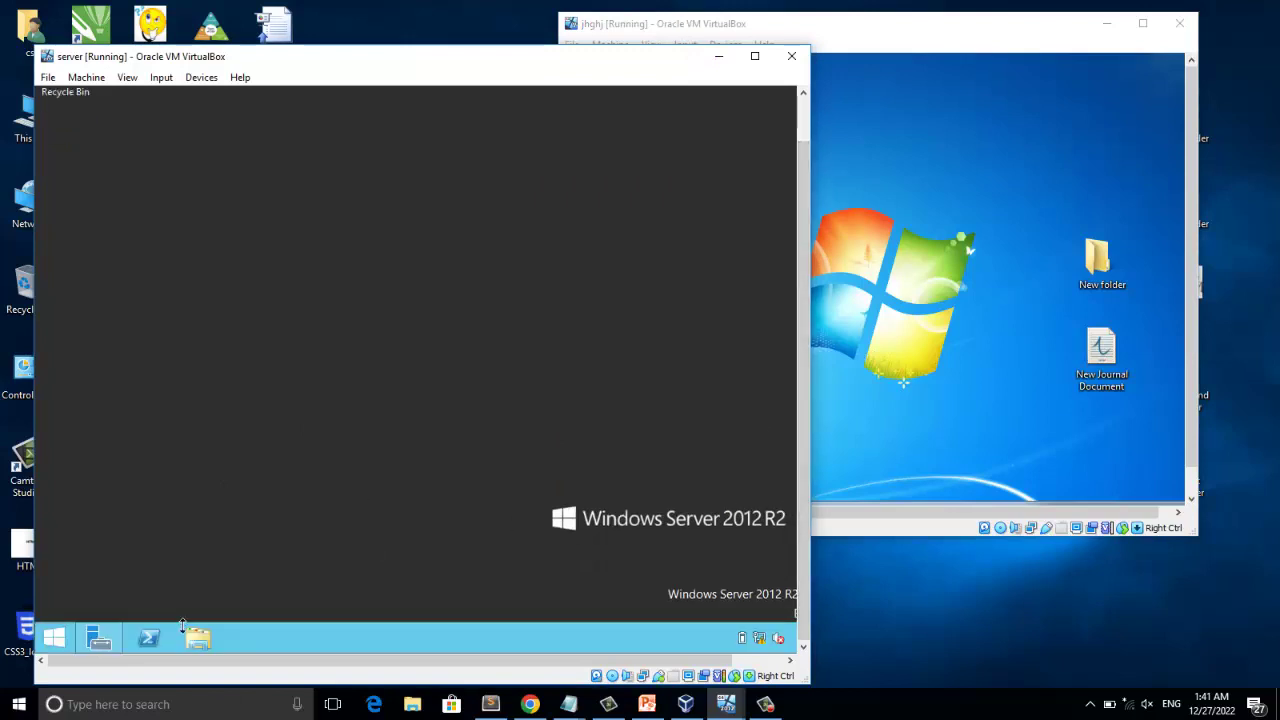
pyautogui.click(98, 638)
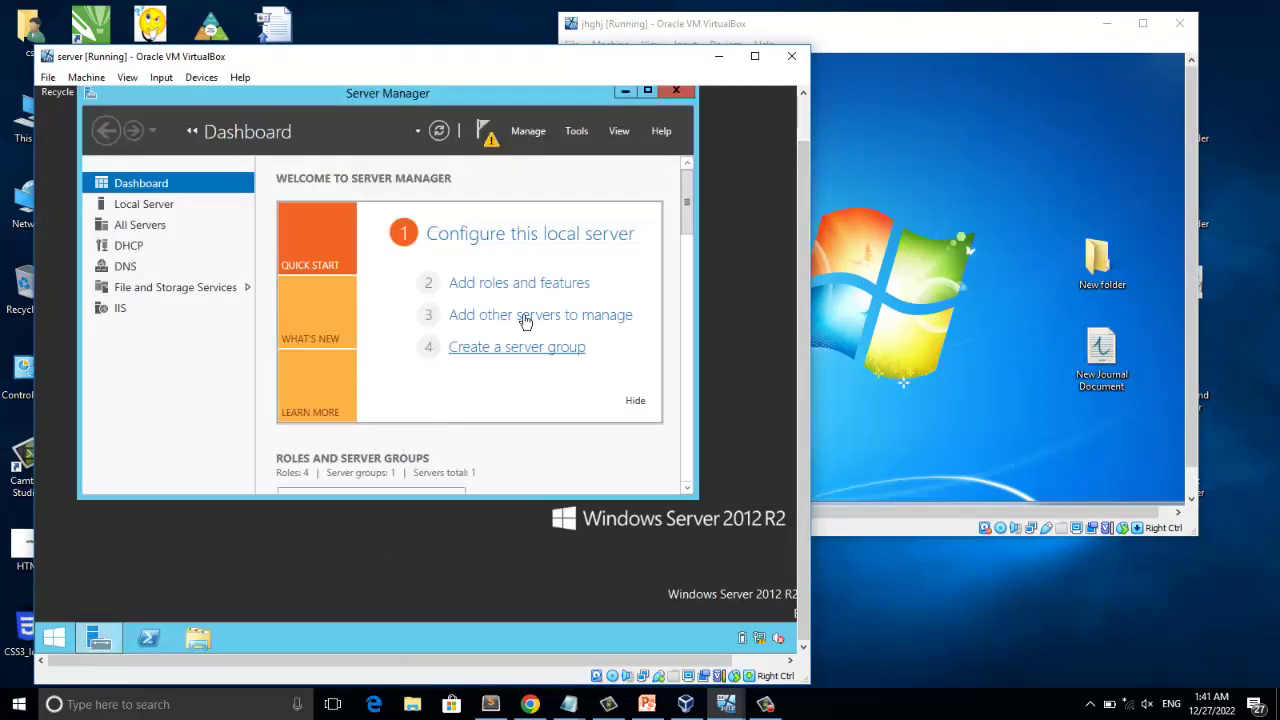
pyautogui.click(557, 286)
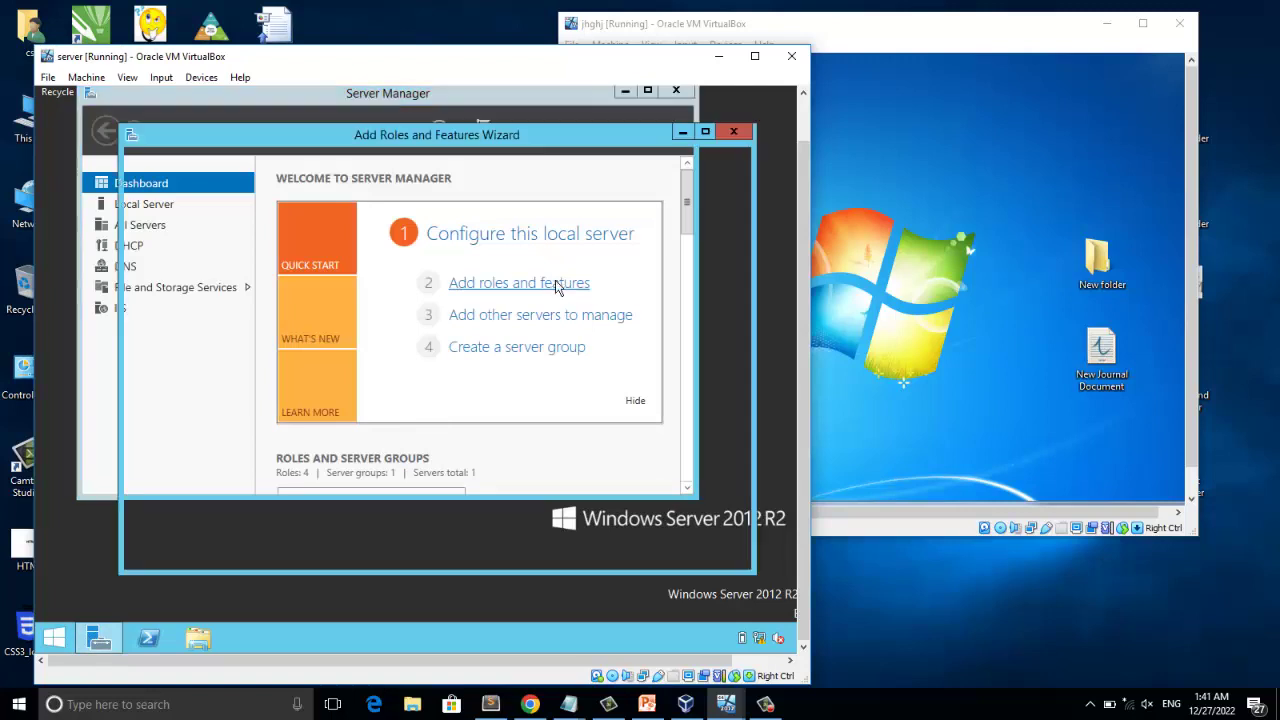
pyautogui.click(551, 553)
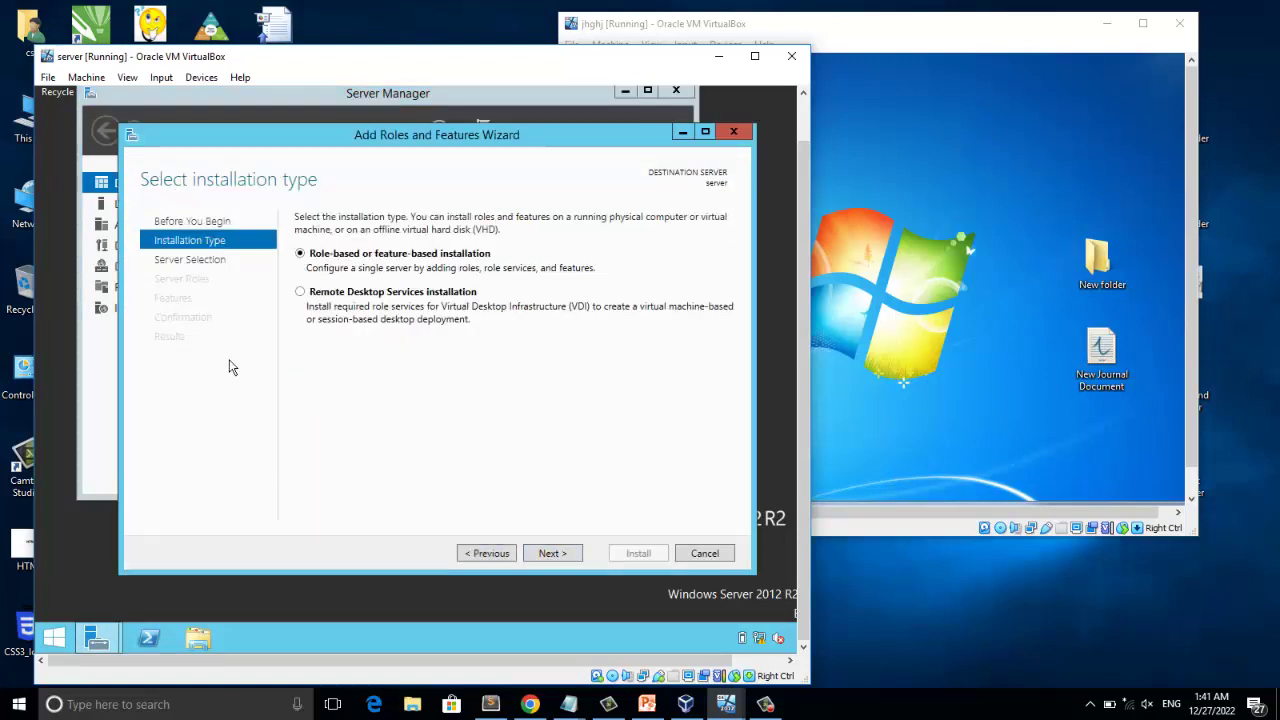
pyautogui.click(553, 556)
pyautogui.click(562, 556)
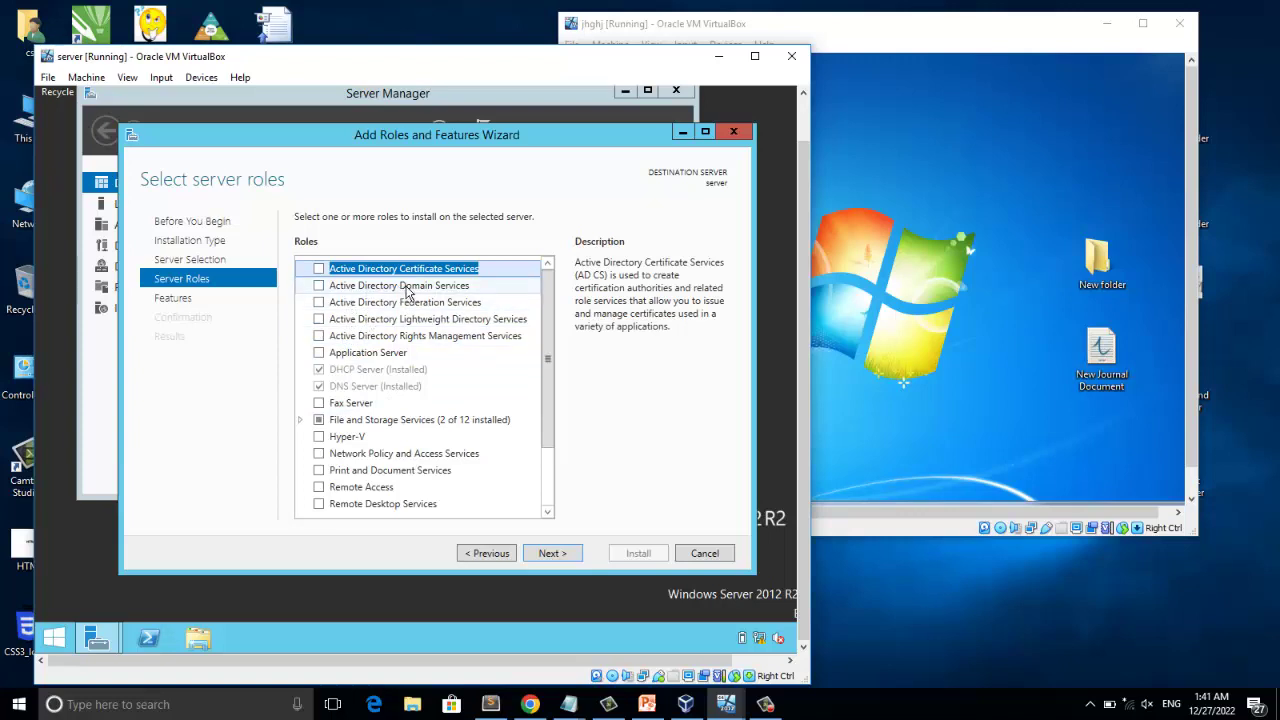
# Select the Active Directory Domain Services role with its required features and proceed to the installation confirmation.
pyautogui.click(319, 286)
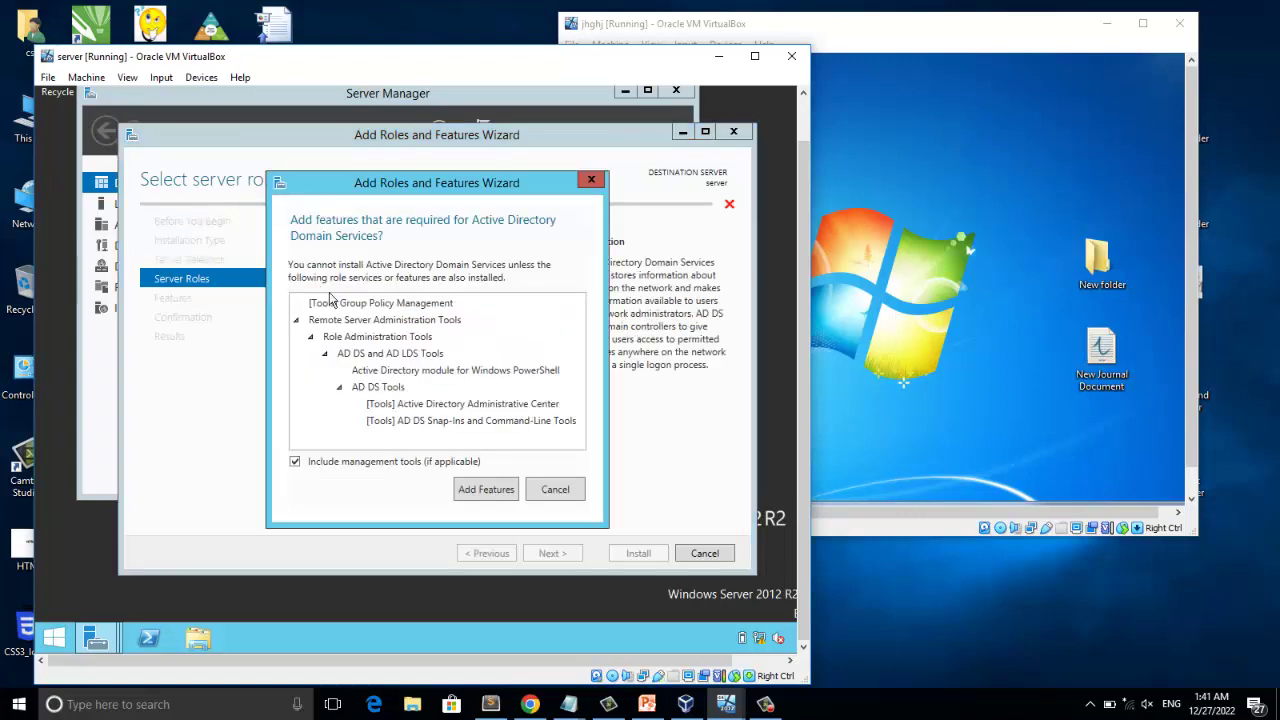
pyautogui.click(490, 489)
pyautogui.click(559, 560)
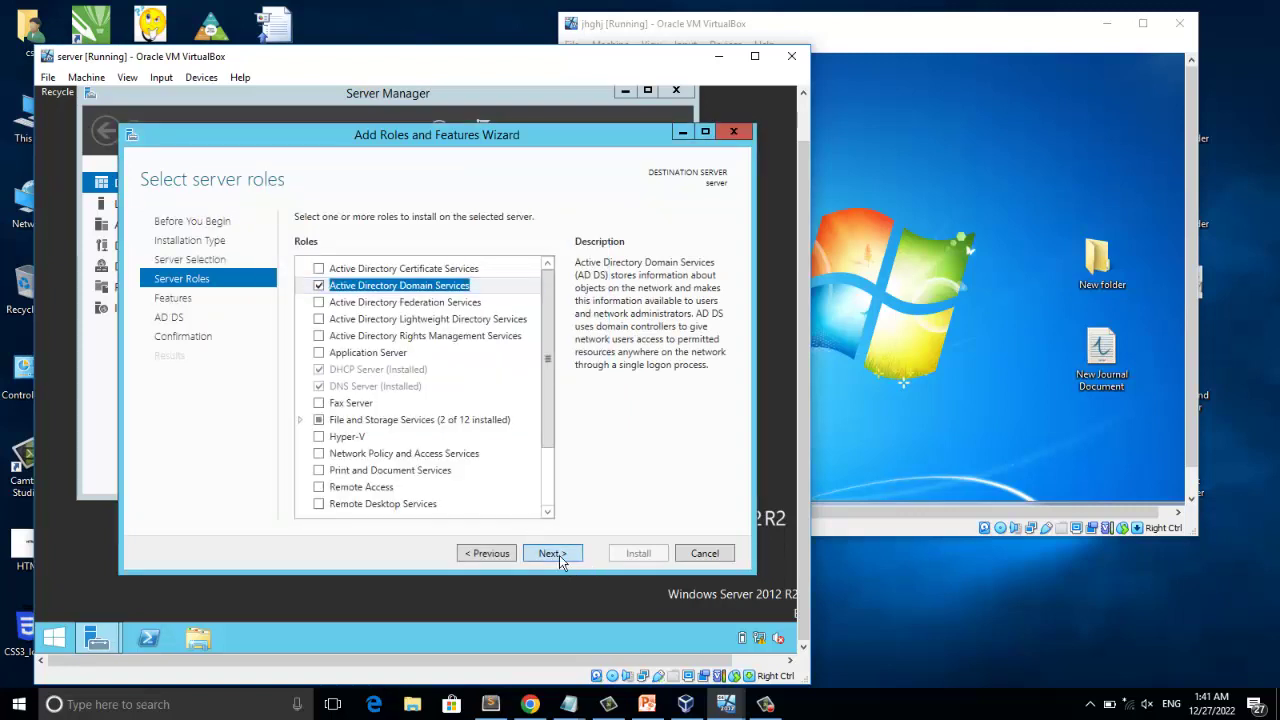
pyautogui.click(552, 553)
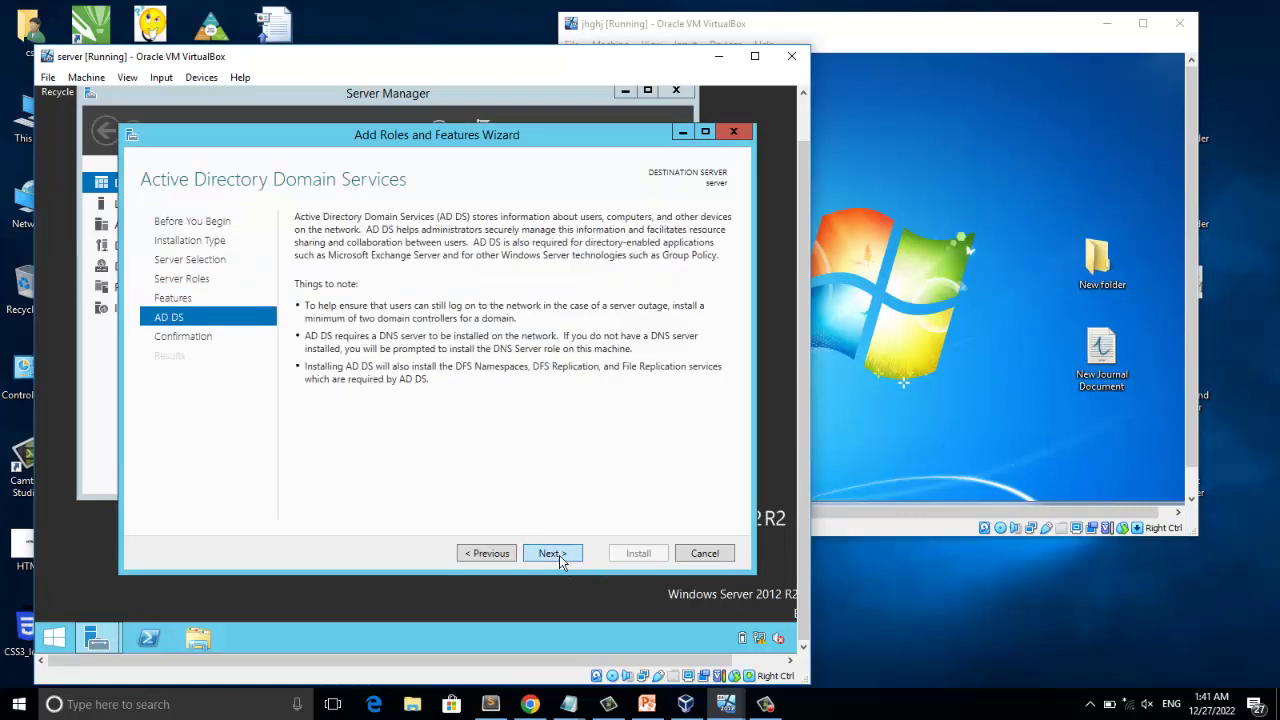
pyautogui.click(552, 553)
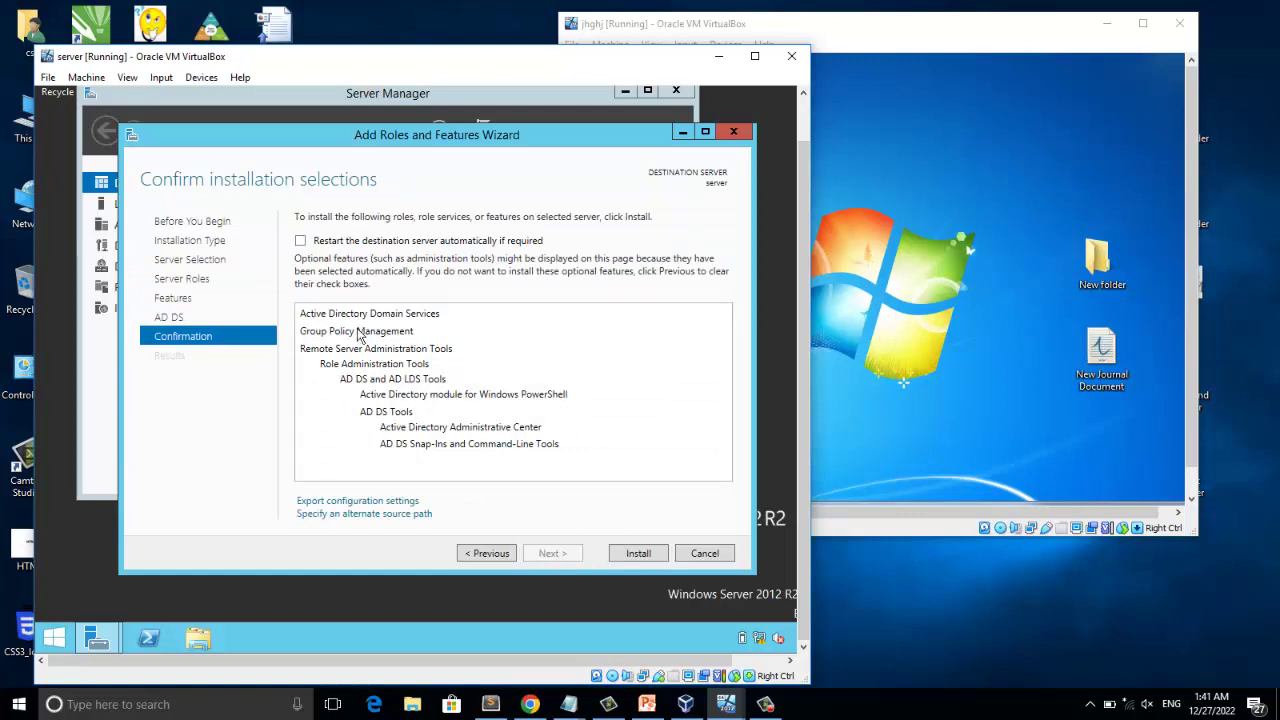
# Allow the destination server to restart automatically if required and install the selected role.
pyautogui.click(309, 243)
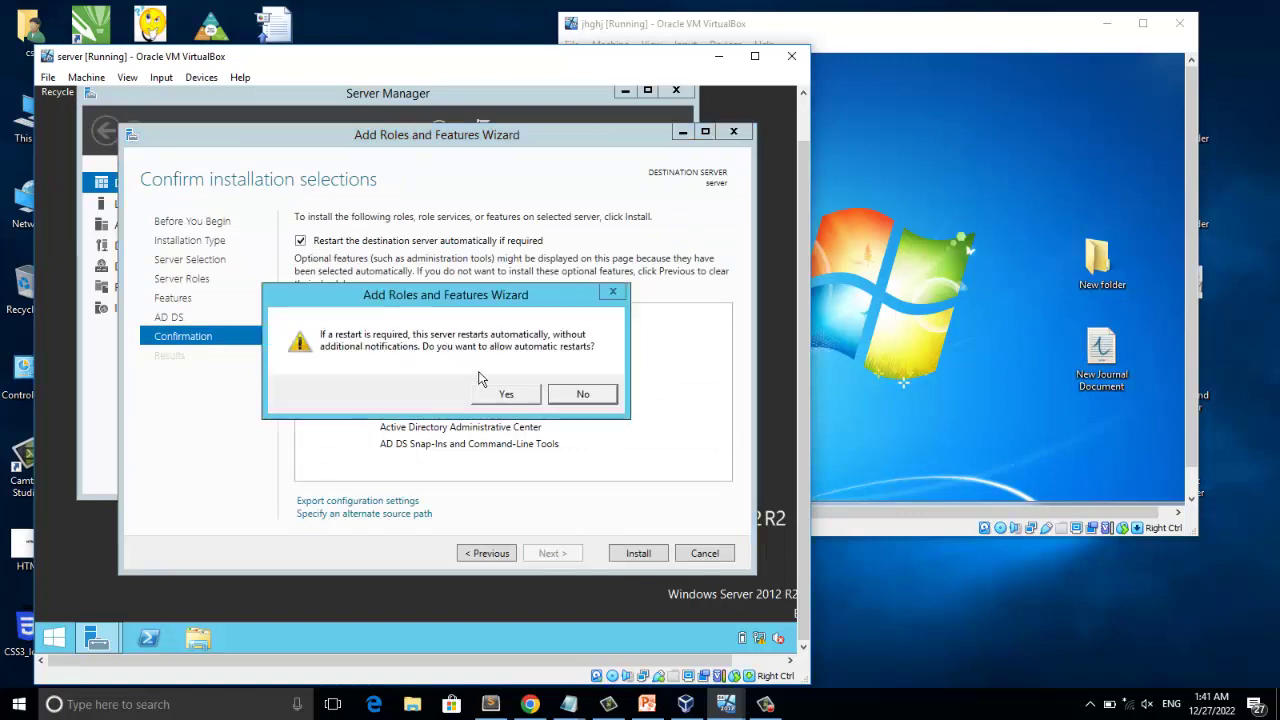
pyautogui.click(516, 400)
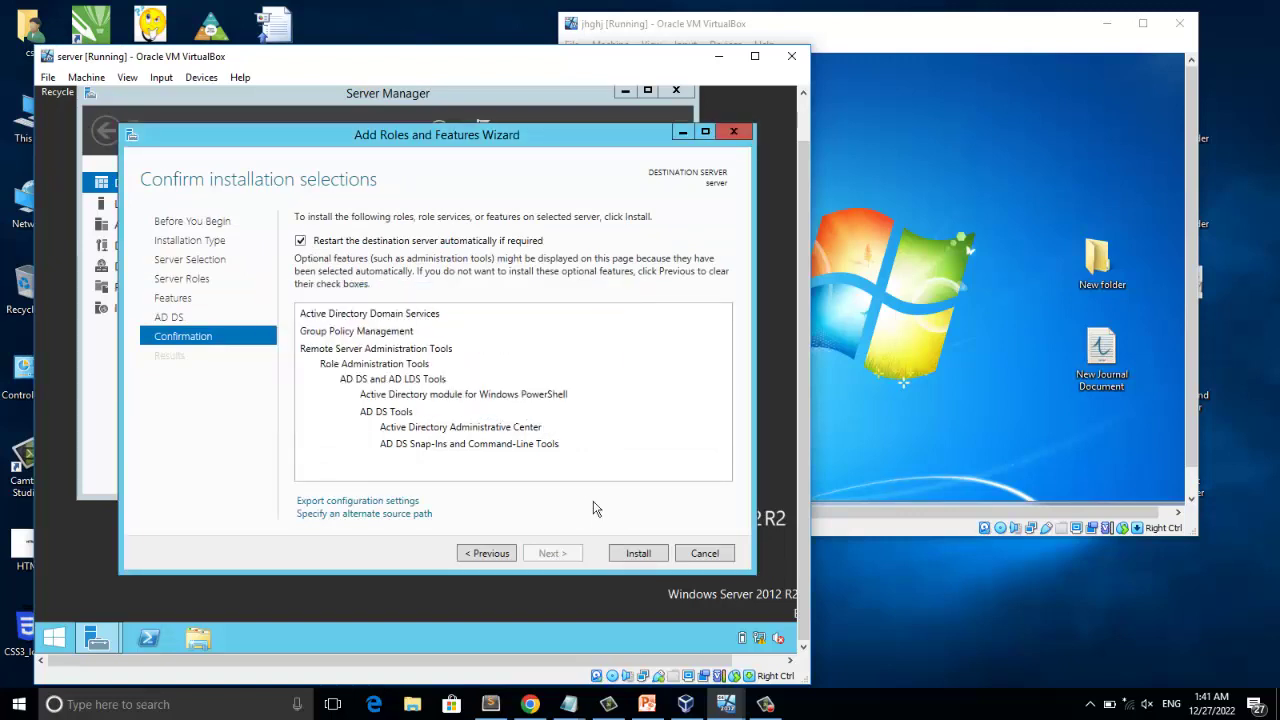
pyautogui.click(635, 553)
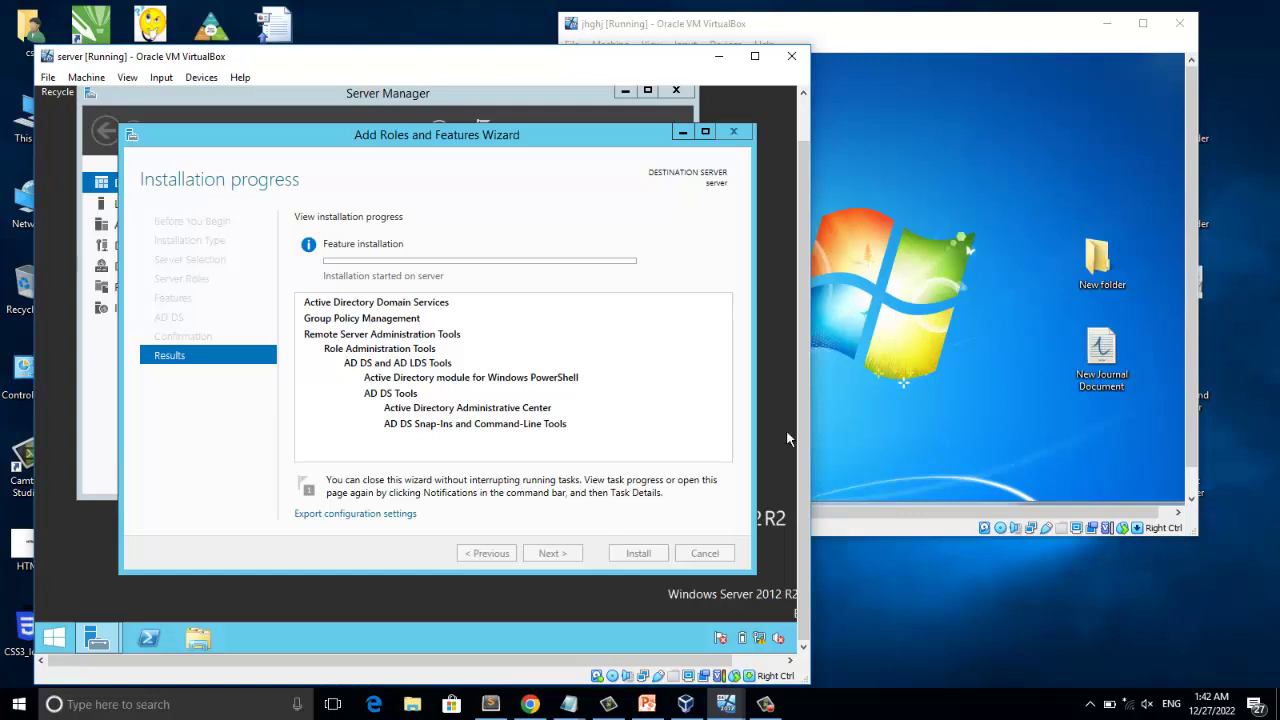
# On the Windows 7 client, examine the domain and workgroup membership in the computer name settings, then close them without changes.
pyautogui.click(1004, 317)
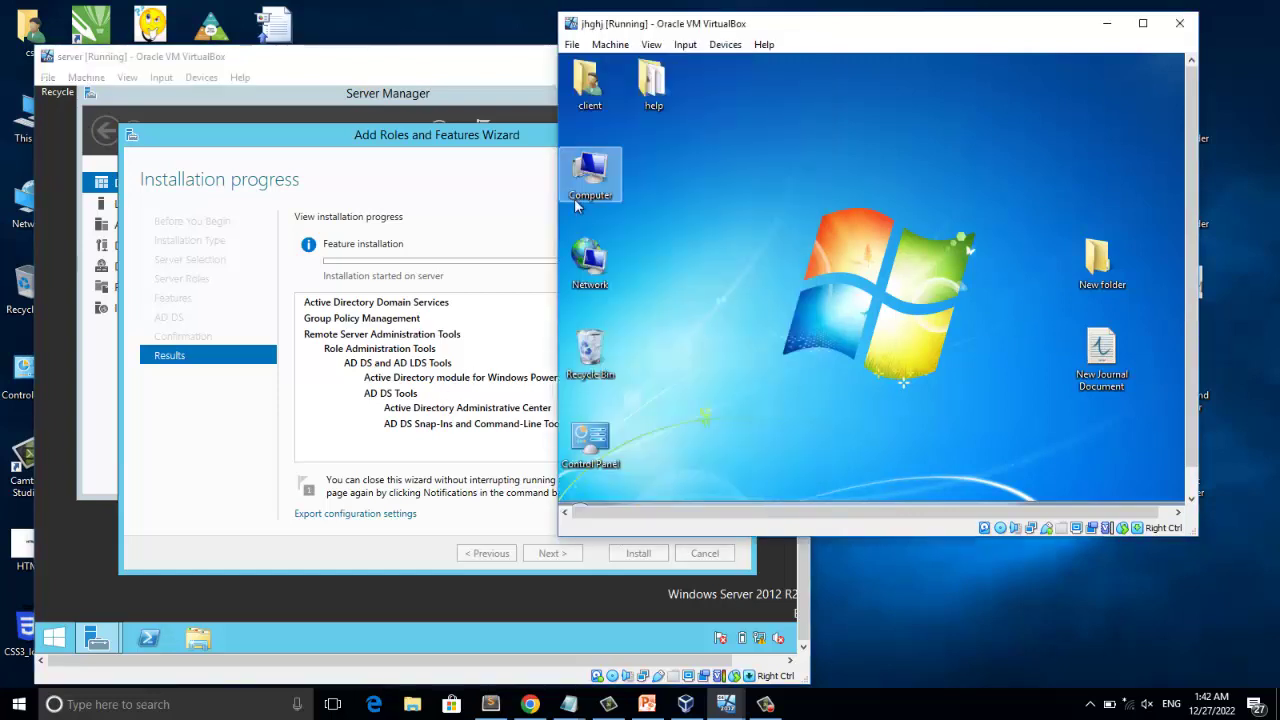
pyautogui.click(592, 172)
pyautogui.rightClick(580, 168)
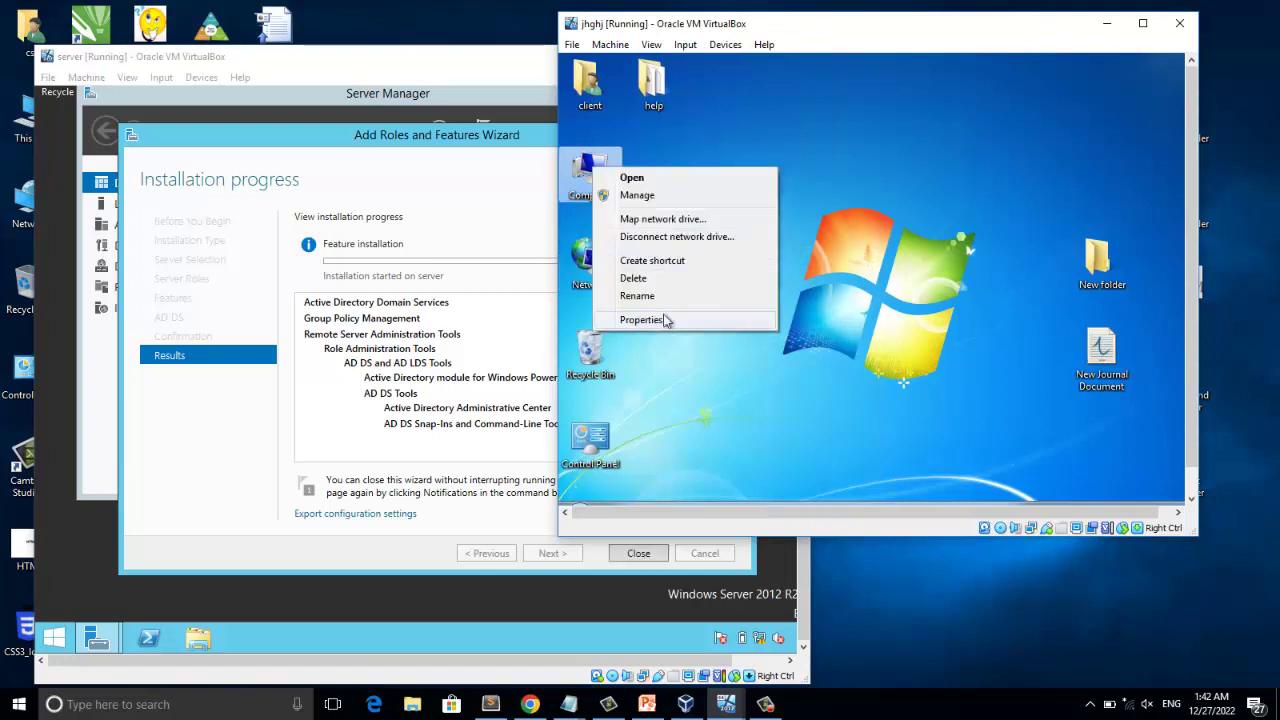
pyautogui.click(668, 318)
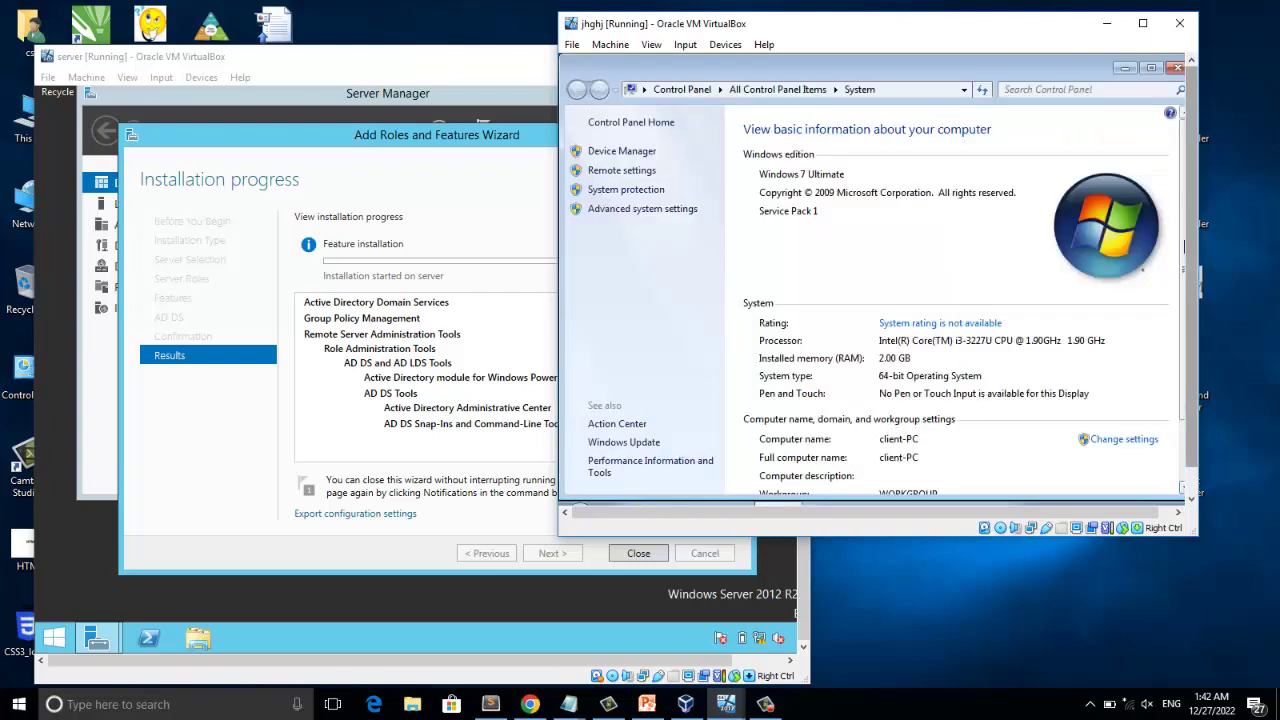
pyautogui.click(1124, 439)
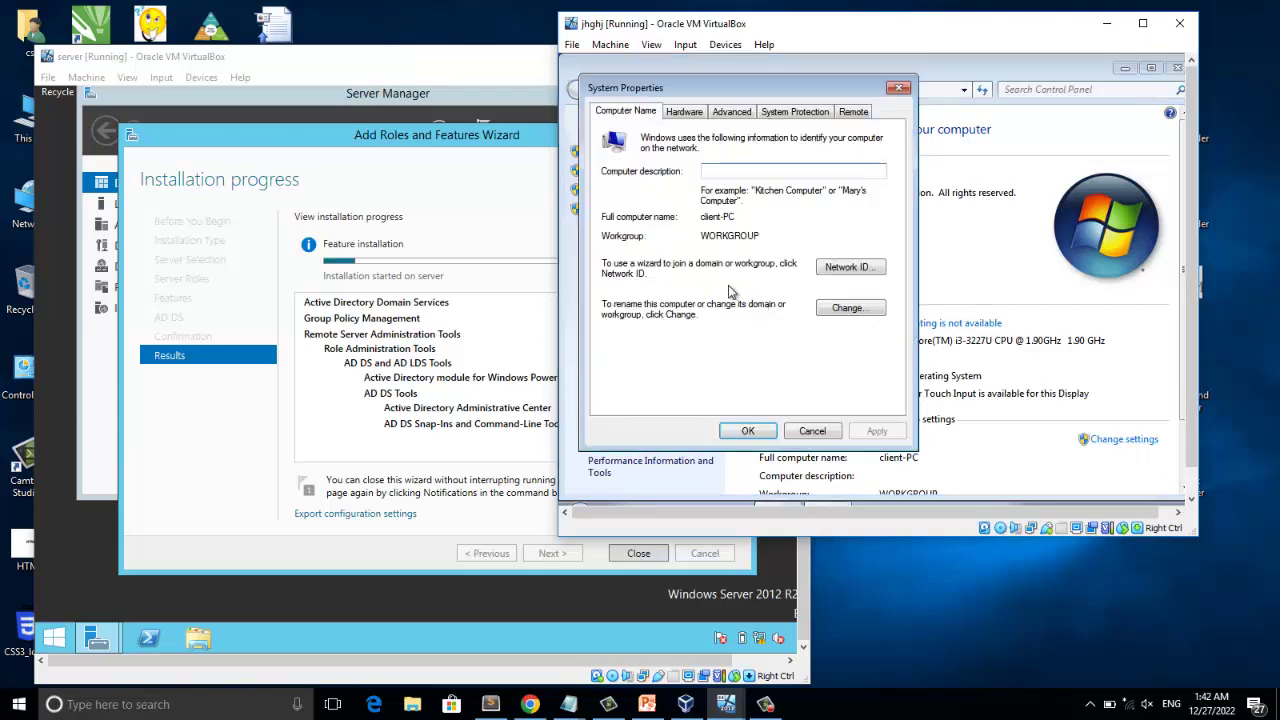
pyautogui.click(848, 309)
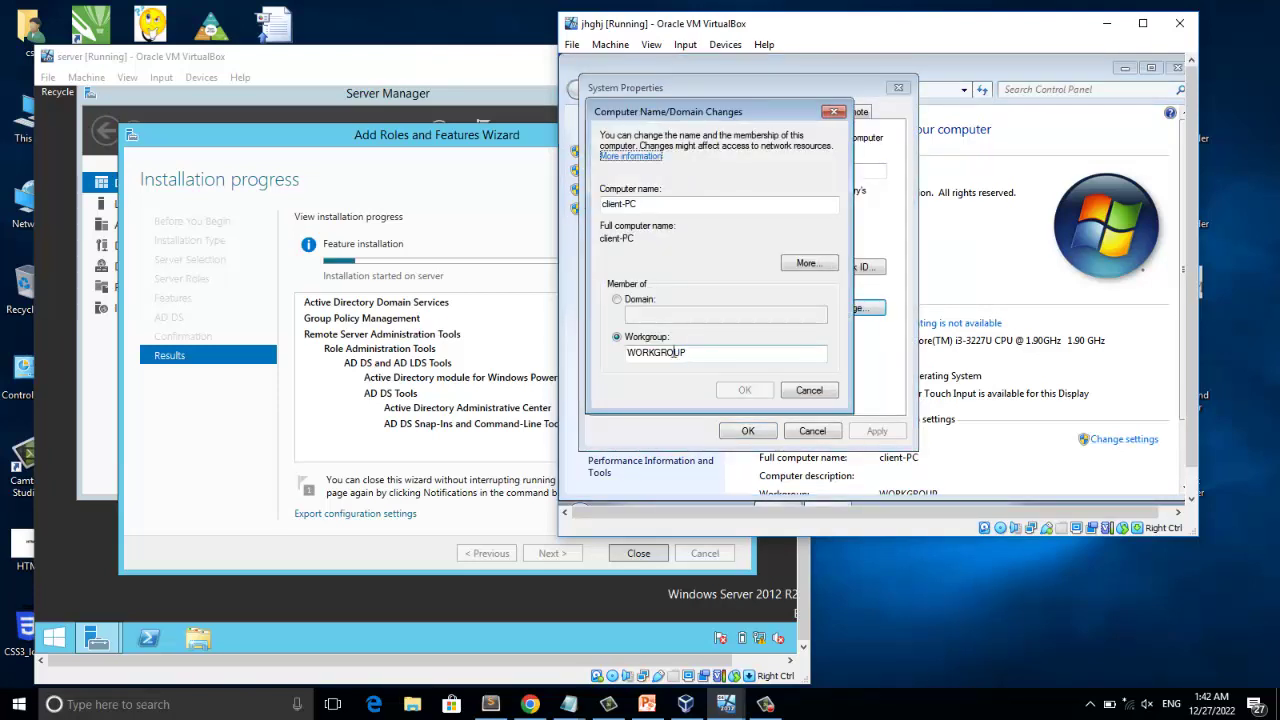
pyautogui.moveTo(666, 352); pyautogui.dragTo(710, 351)
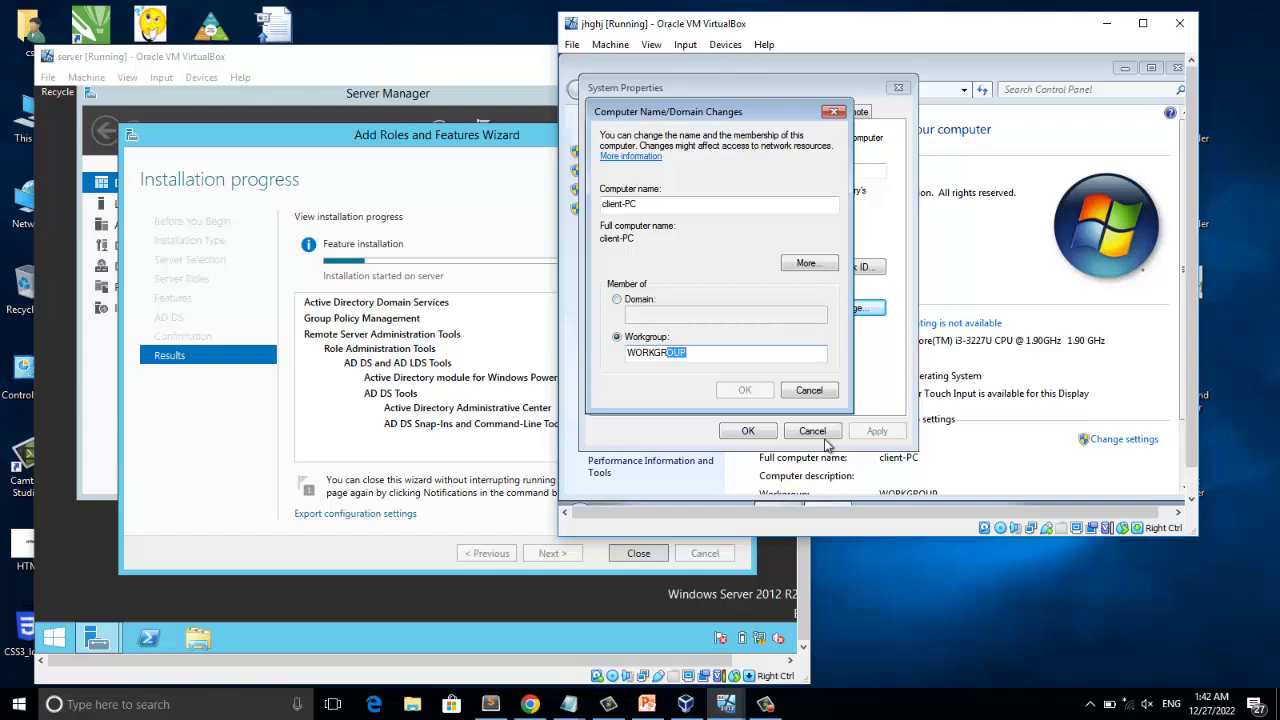
pyautogui.click(811, 391)
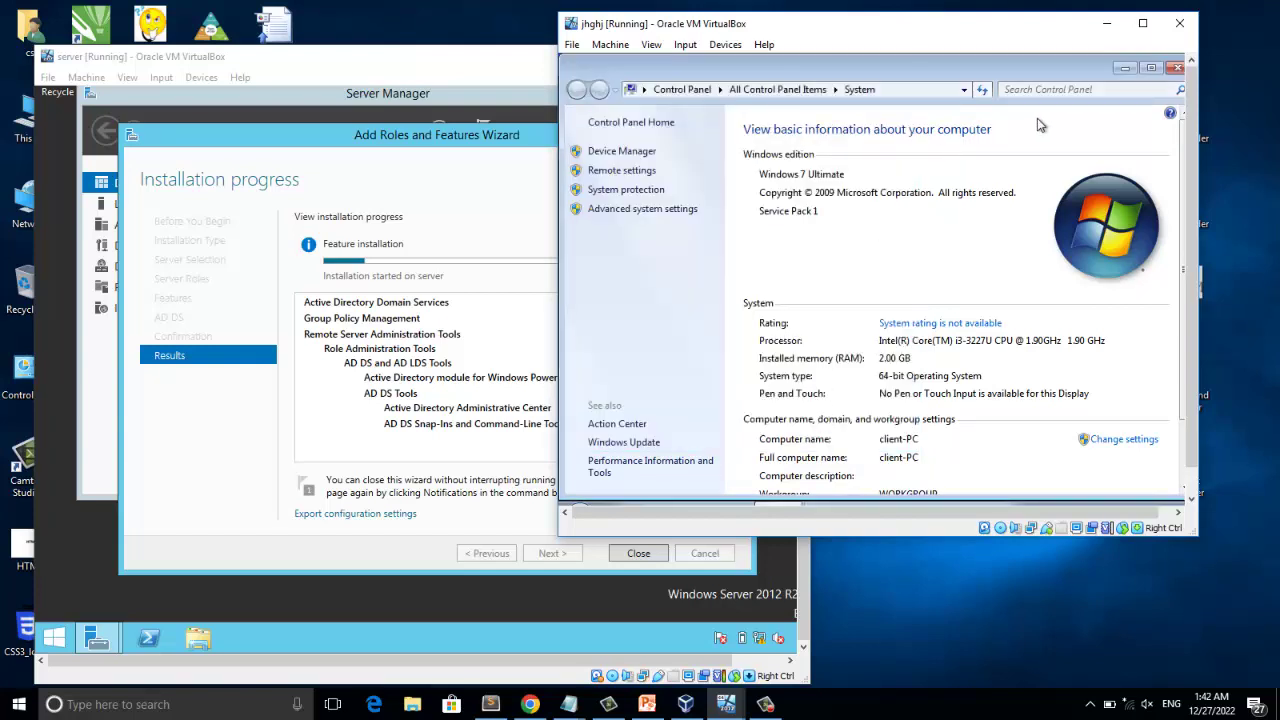
pyautogui.click(1176, 67)
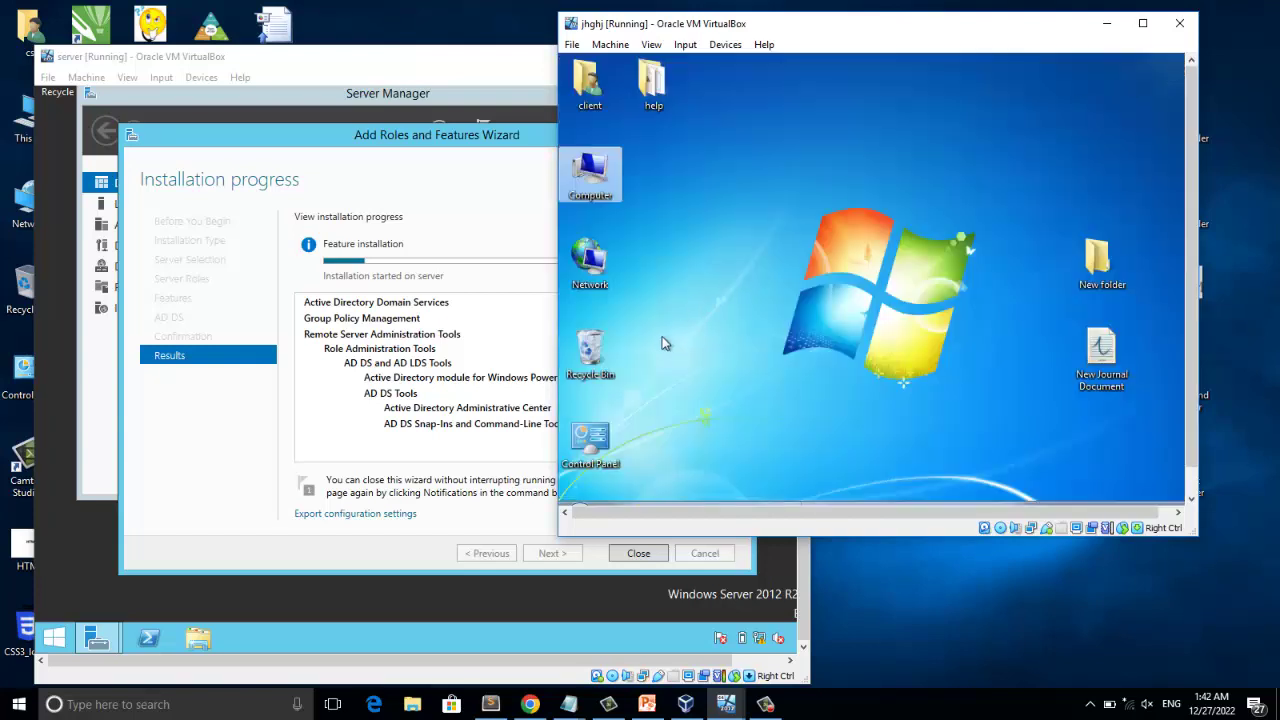
# Return to the server and begin its promotion to a domain controller, adding a new forest with root domain name dit.com.
pyautogui.click(490, 332)
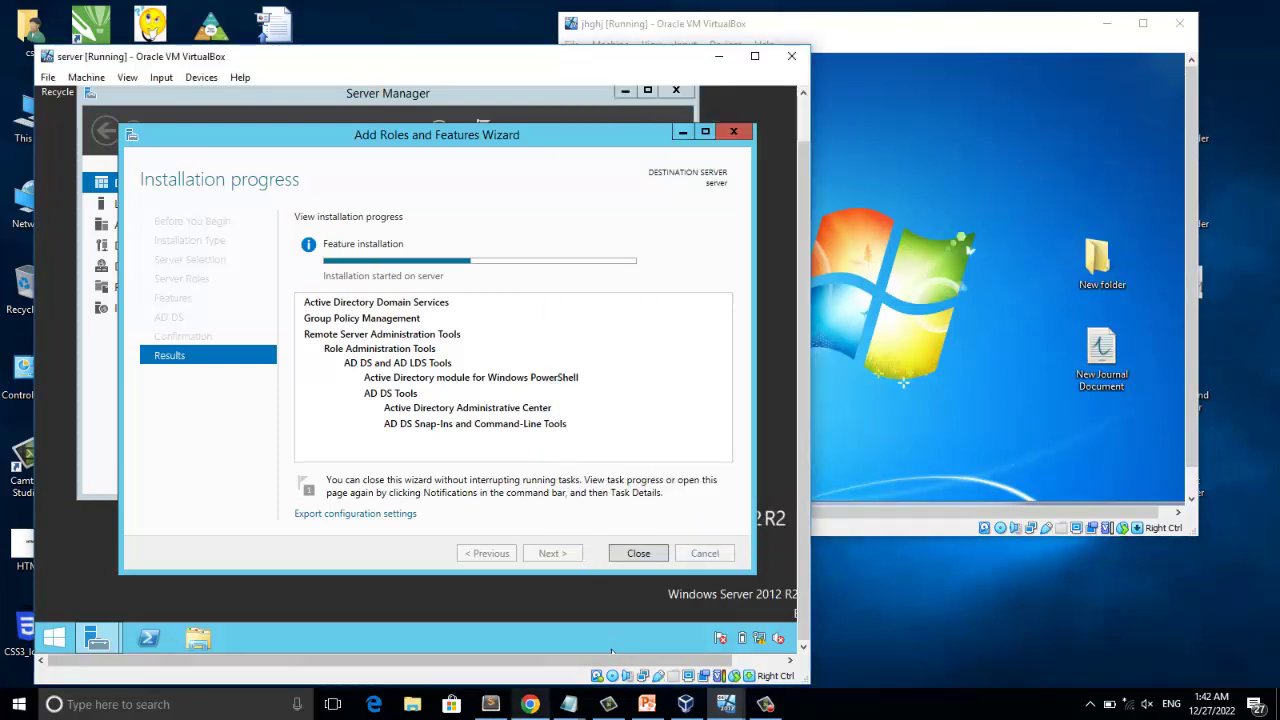
pyautogui.click(766, 704)
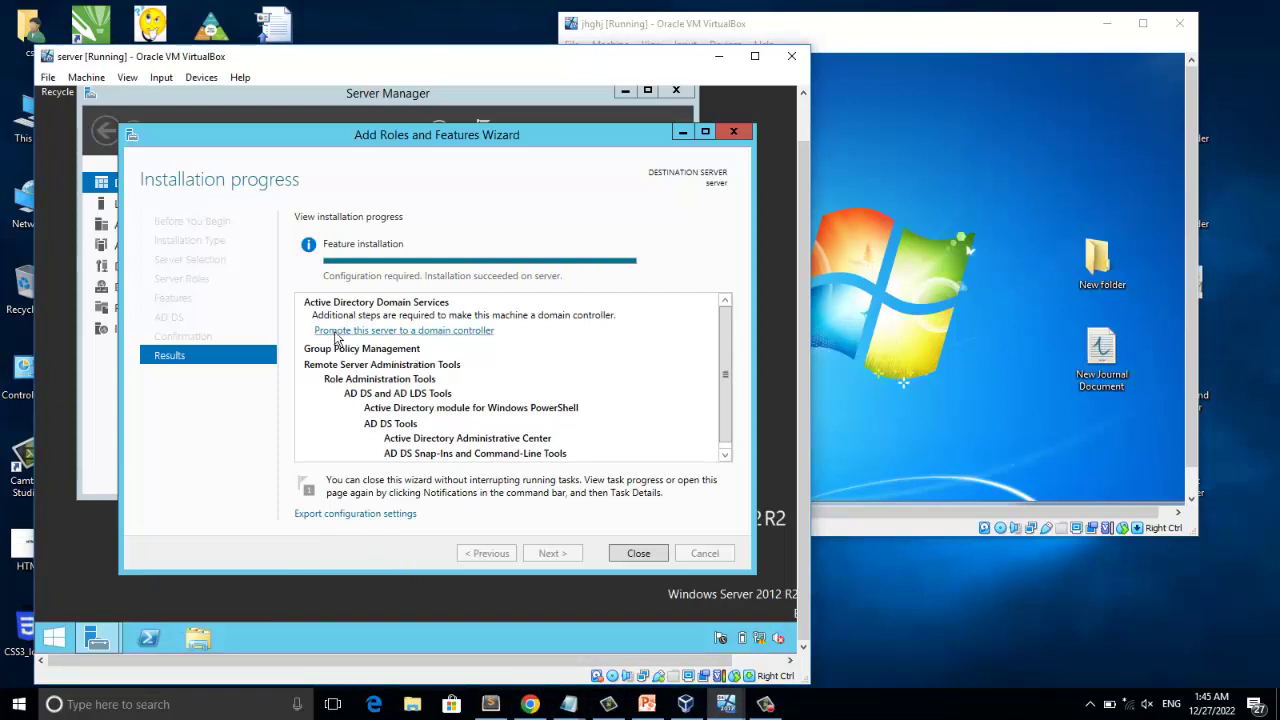
pyautogui.click(450, 336)
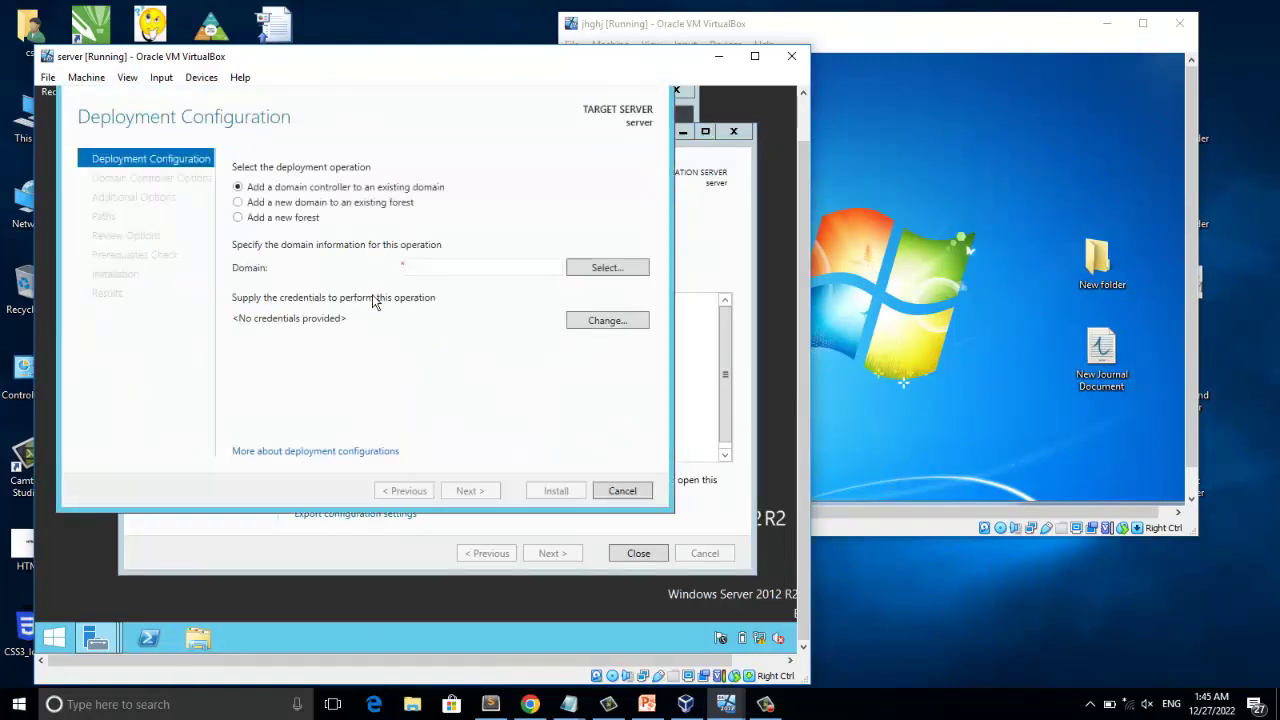
pyautogui.click(262, 220)
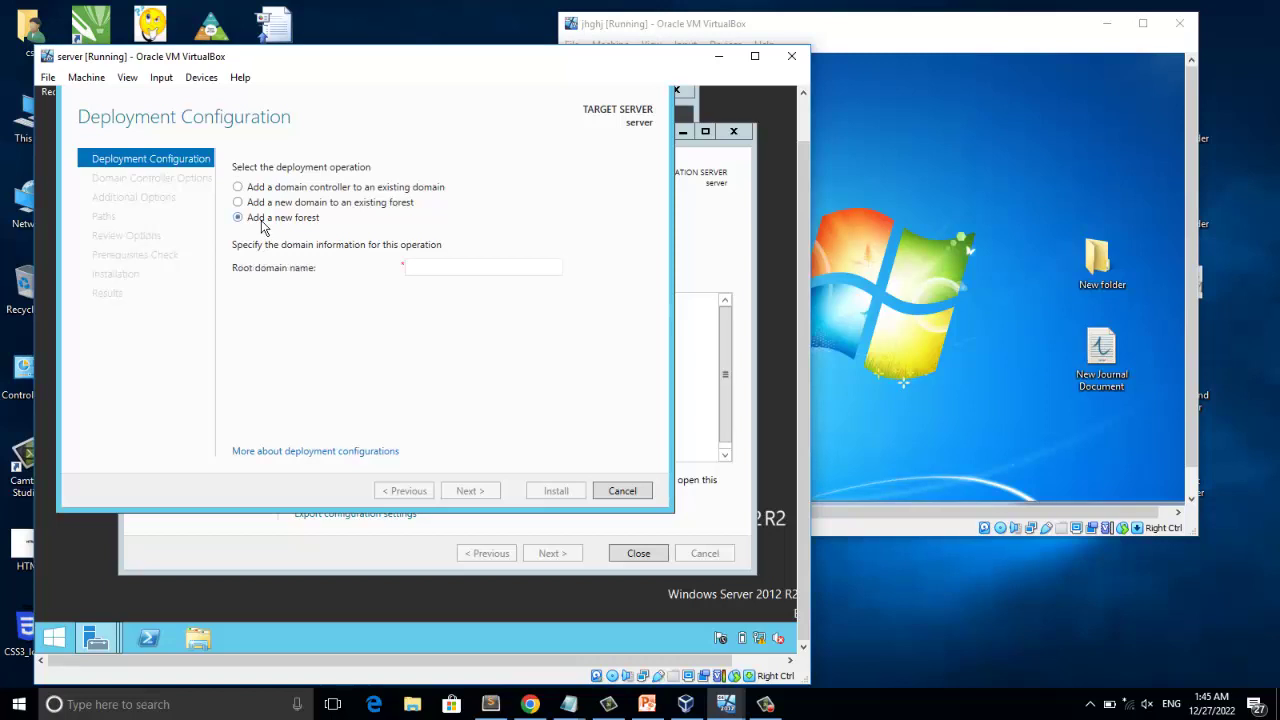
pyautogui.click(447, 267)
pyautogui.write('dit.com')
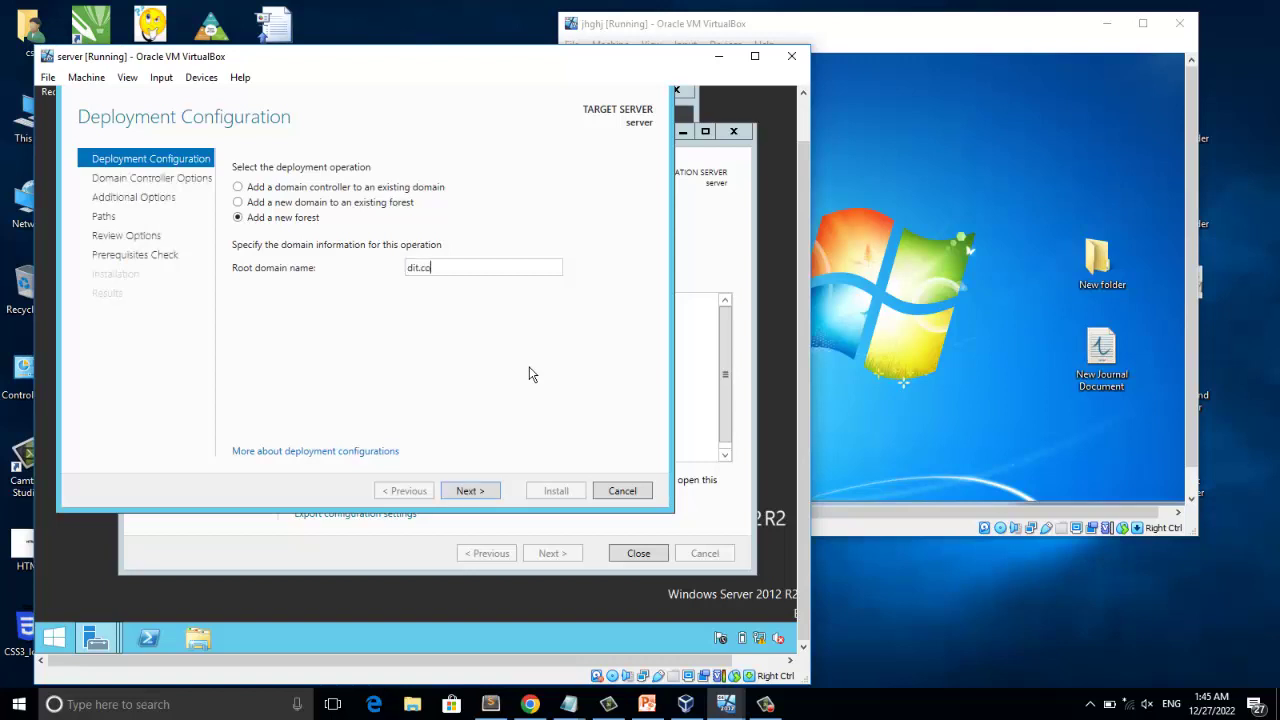
pyautogui.click(481, 490)
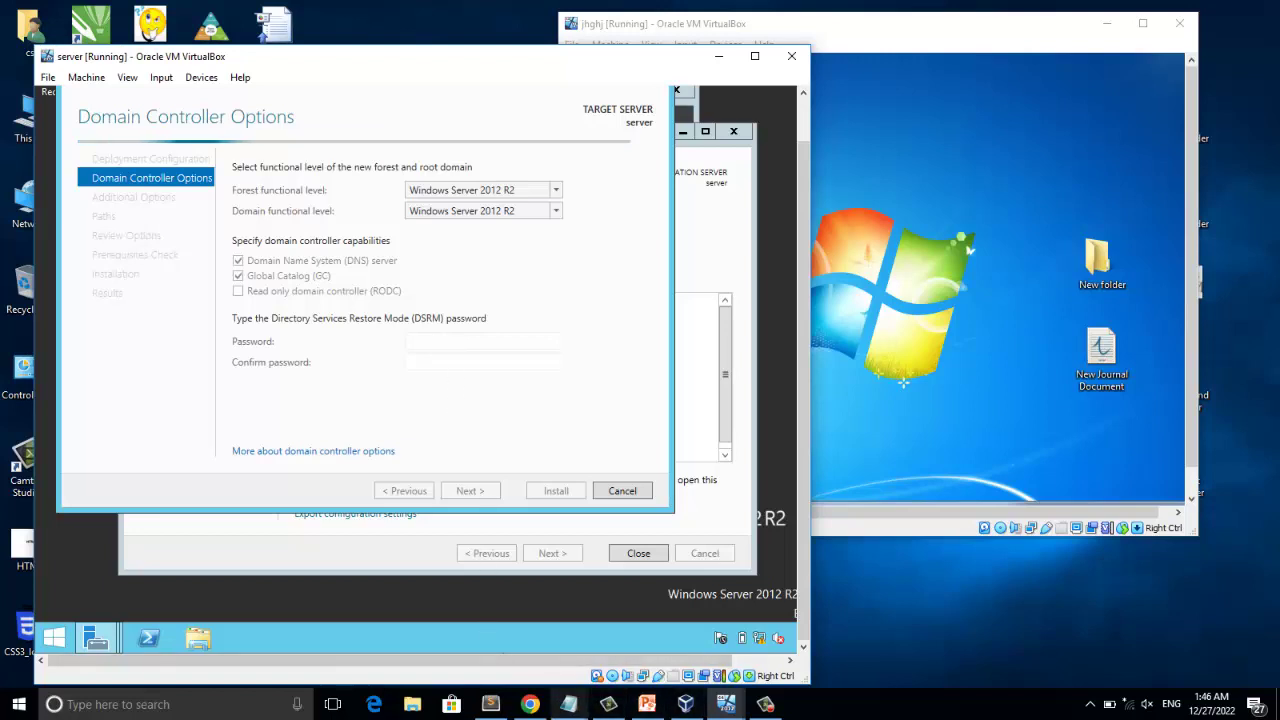
# Enter and confirm the Directory Services Restore Mode password, keeping the default Windows Server 2012 R2 functional levels, and proceed to the DNS options.
pyautogui.click(765, 704)
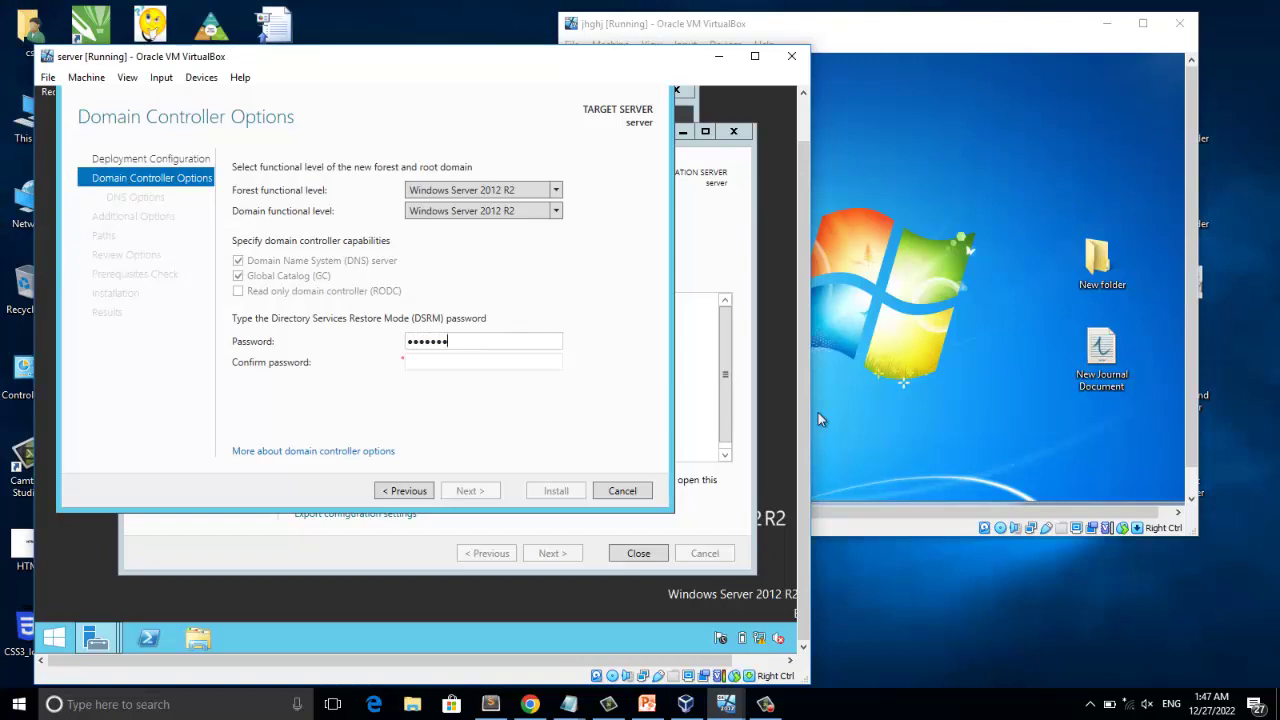
pyautogui.click(457, 362)
pyautogui.write('•••••••')
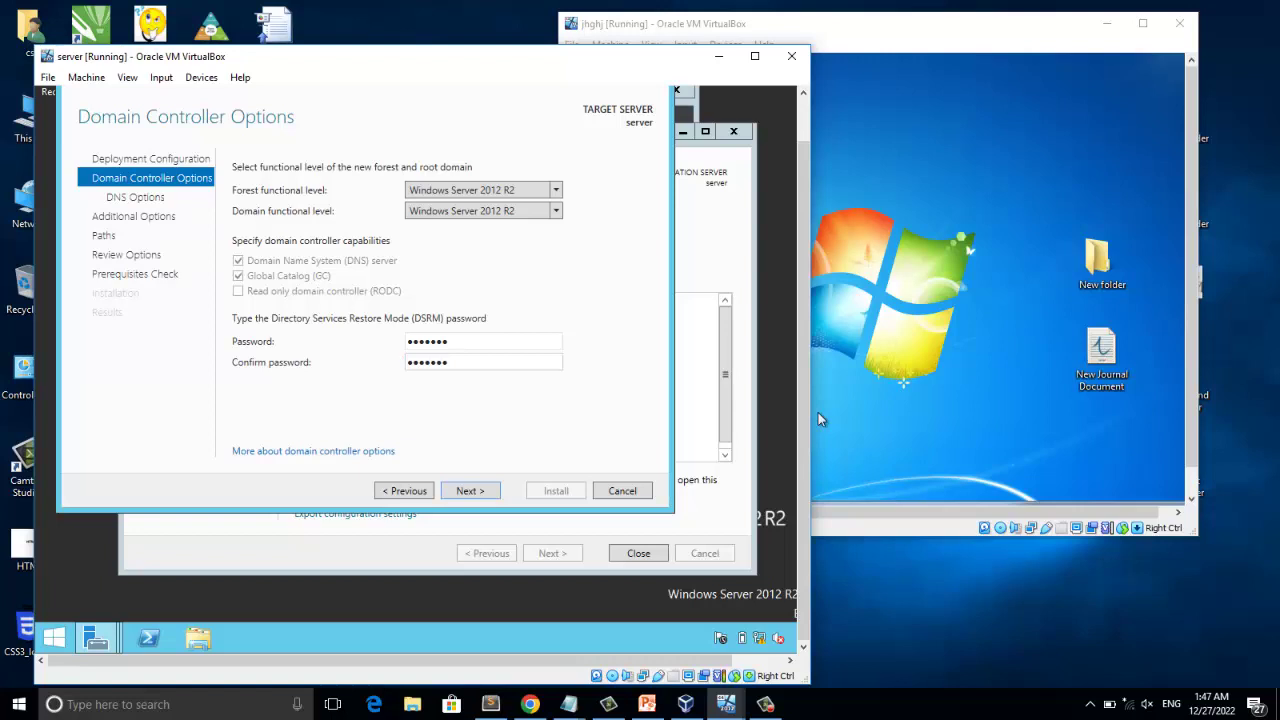
pyautogui.click(469, 491)
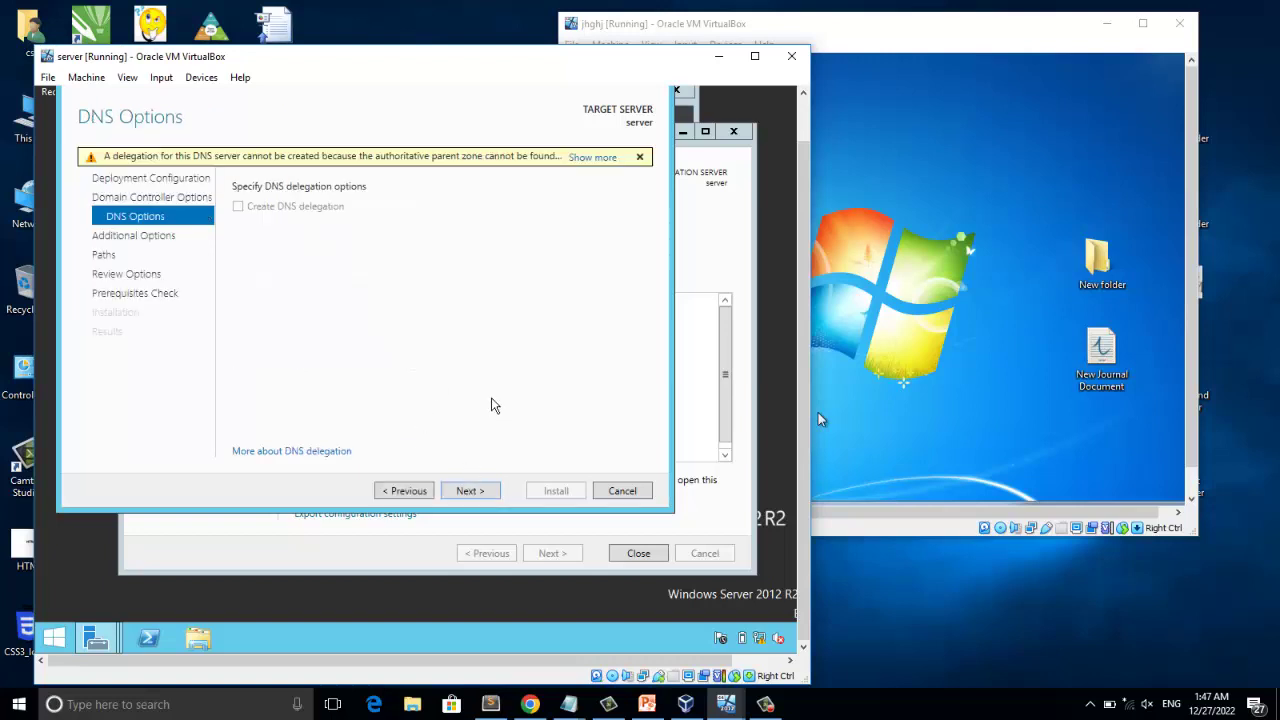
# Keep the default DNS options, NetBIOS name DIT and folder paths, run the prerequisites check and start the domain controller installation.
pyautogui.click(484, 490)
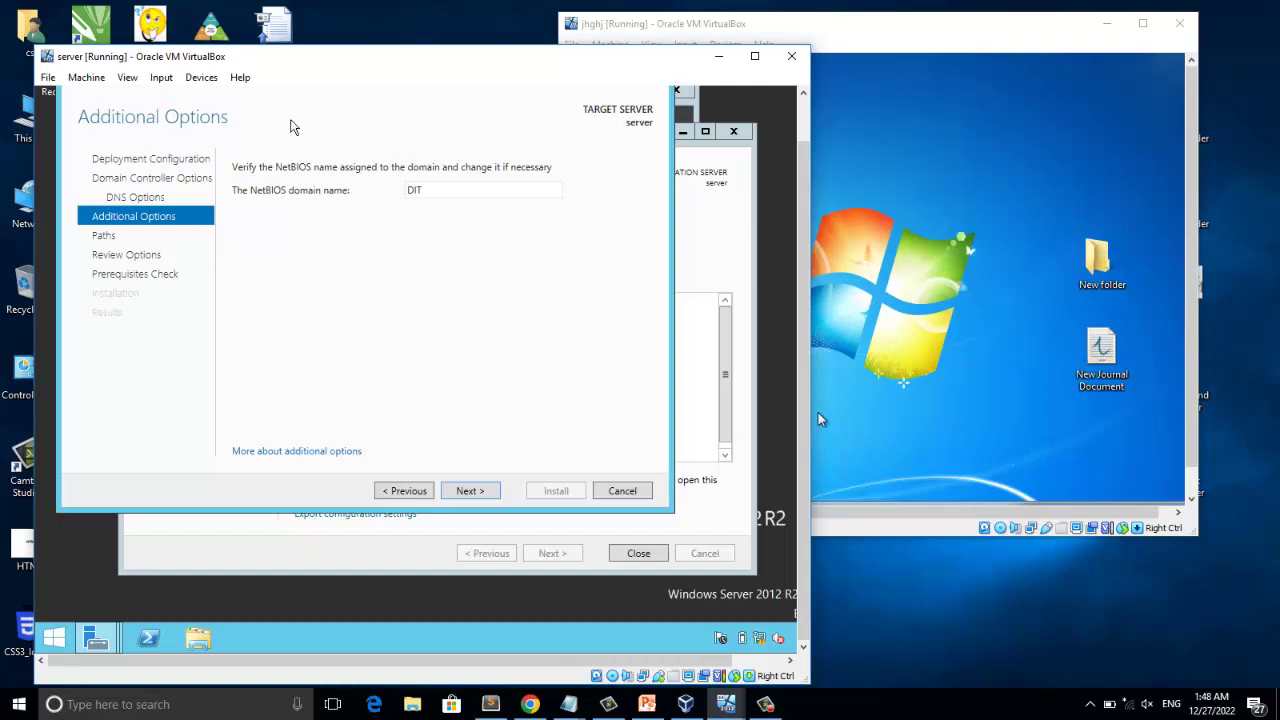
pyautogui.click(488, 491)
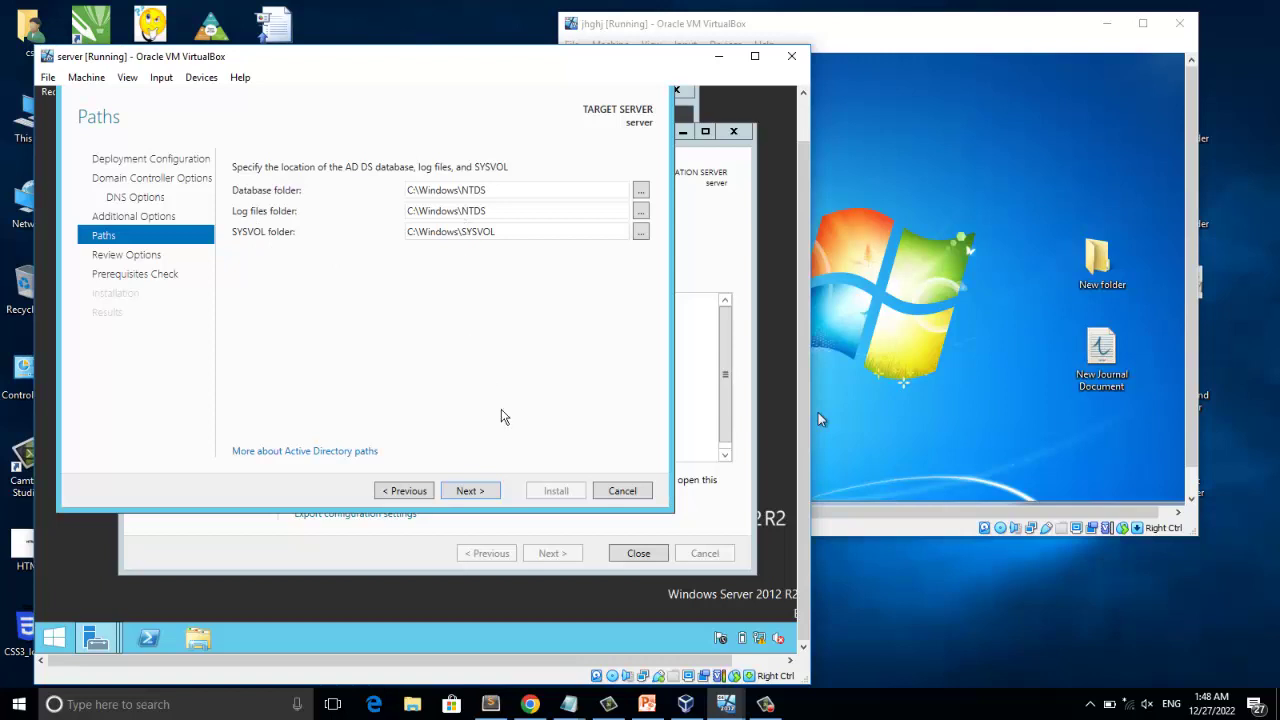
pyautogui.click(472, 490)
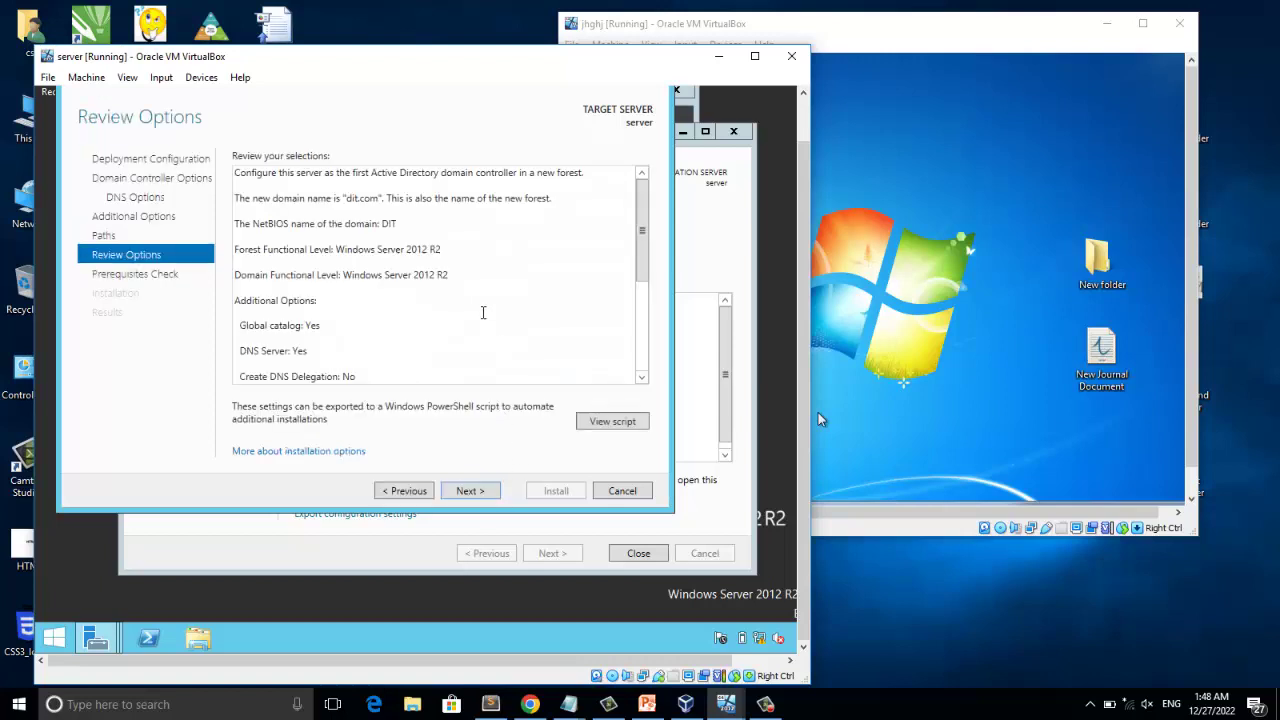
pyautogui.click(472, 490)
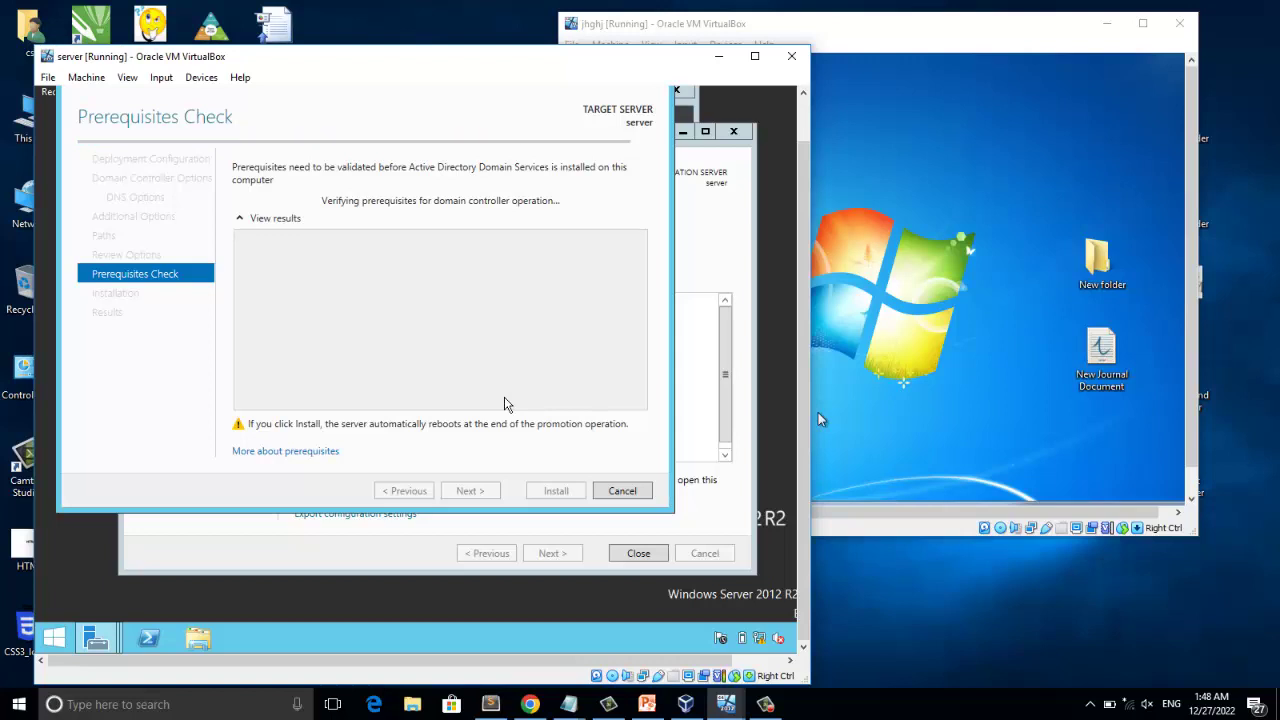
pyautogui.click(765, 704)
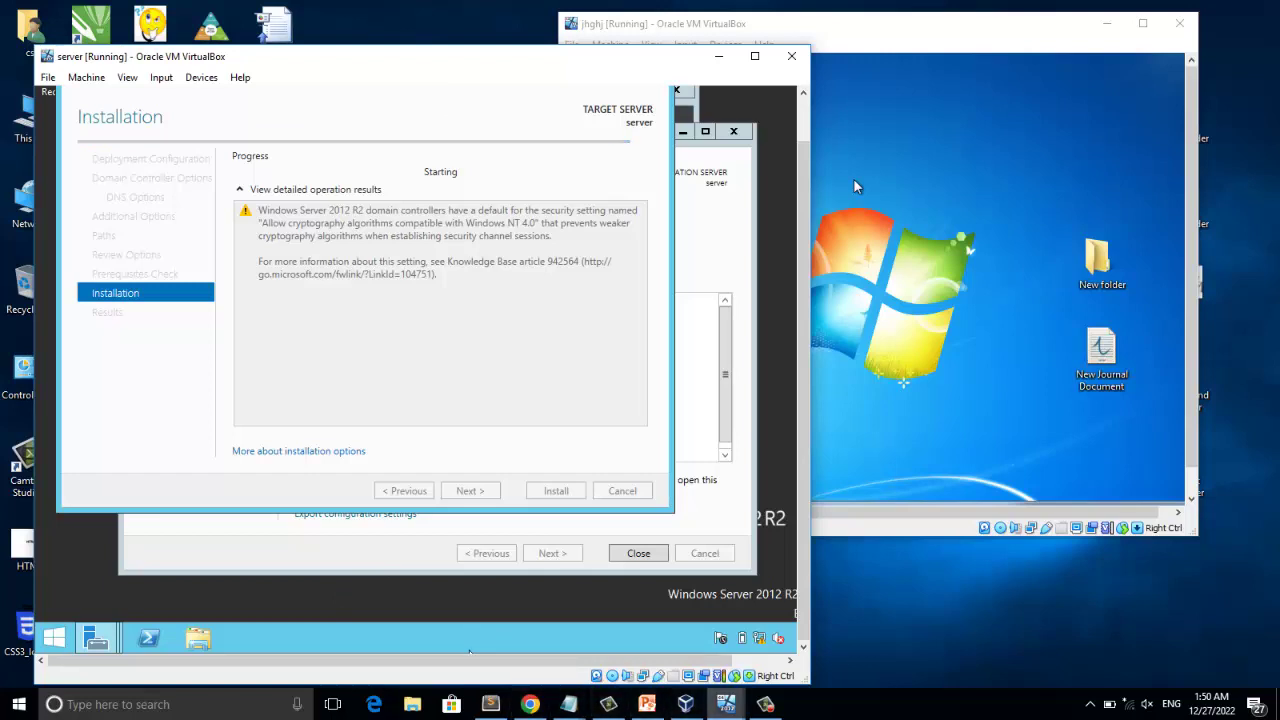
pyautogui.click(765, 704)
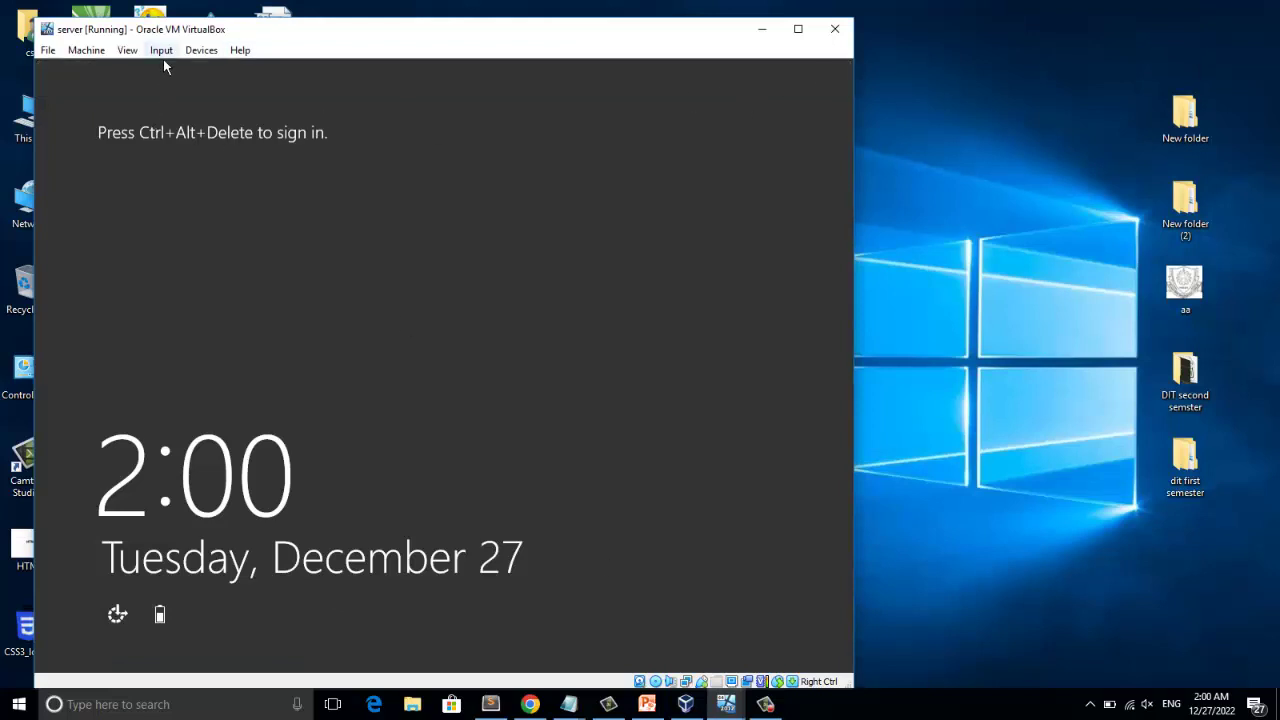
# Bring up the restarted server's sign-in prompt and sign in to the DIT\Administrator account with its password.
pyautogui.hotkey('alt', 'd')
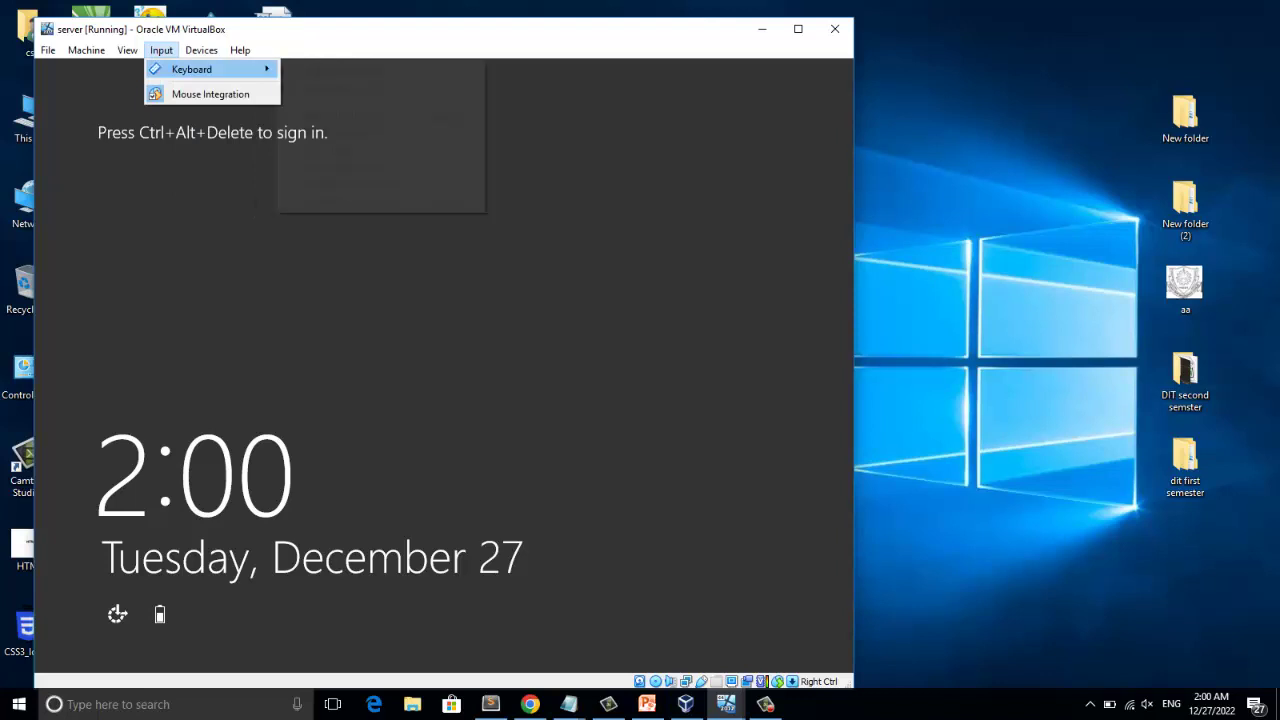
pyautogui.moveTo(200, 69)
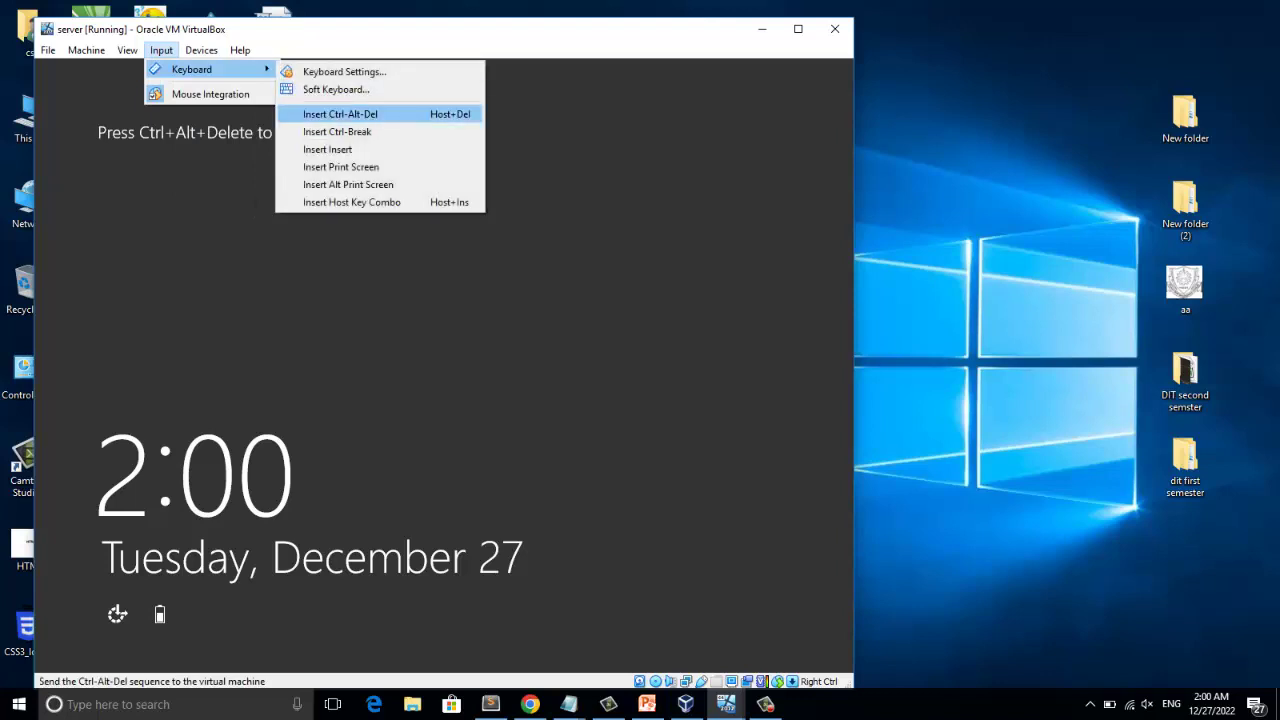
pyautogui.click(340, 114)
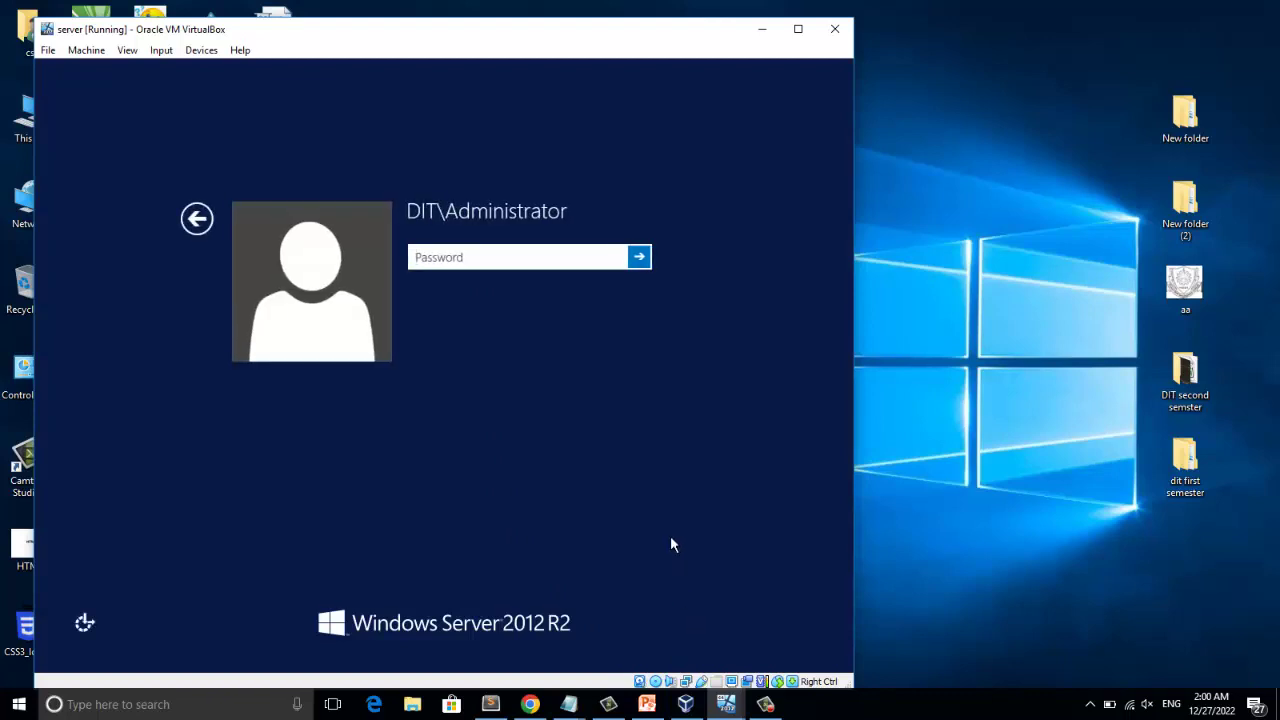
pyautogui.write('******')
pyautogui.press('Return')
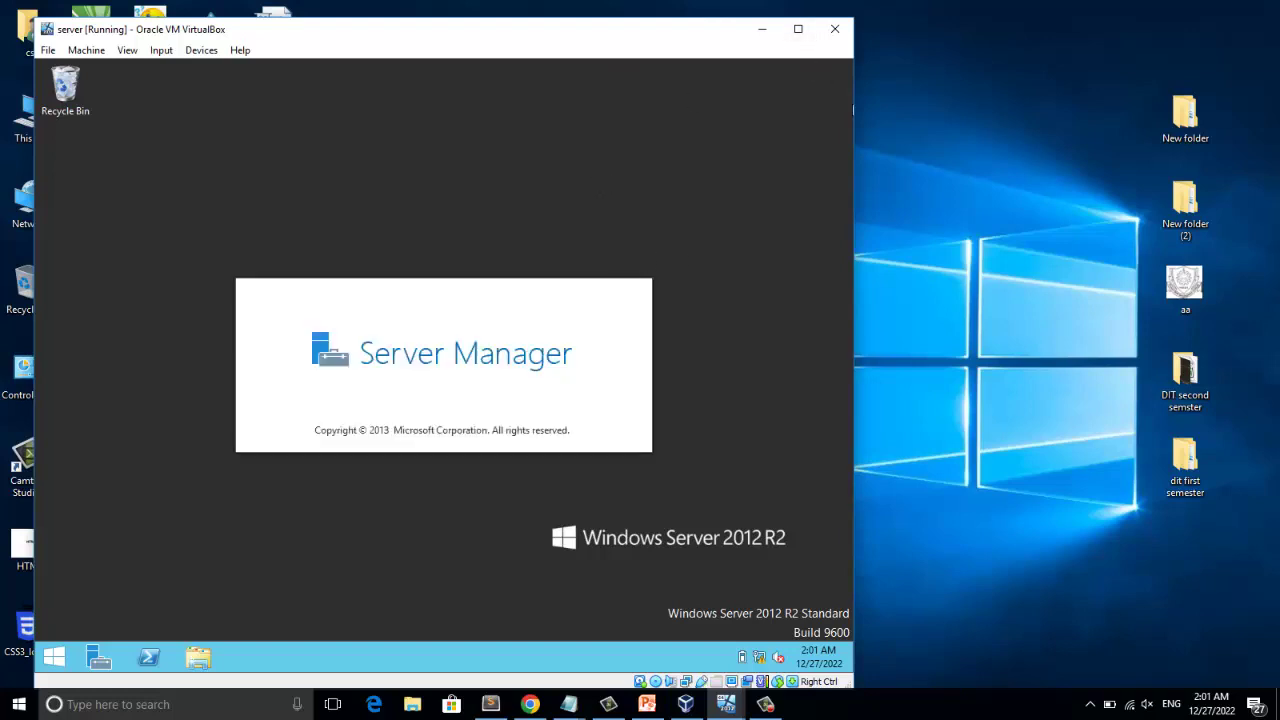
pyautogui.click(765, 704)
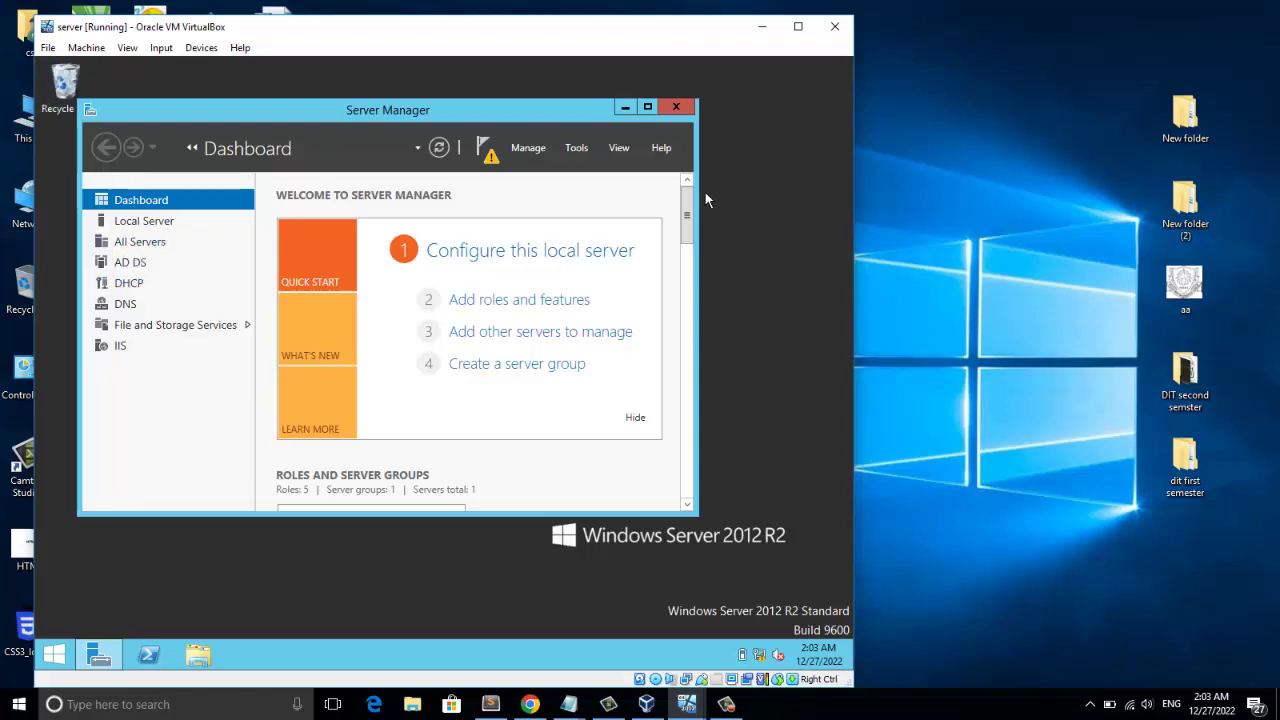
# Examine the Active Directory tools available in Server Manager, then close the list without opening any.
pyautogui.click(577, 150)
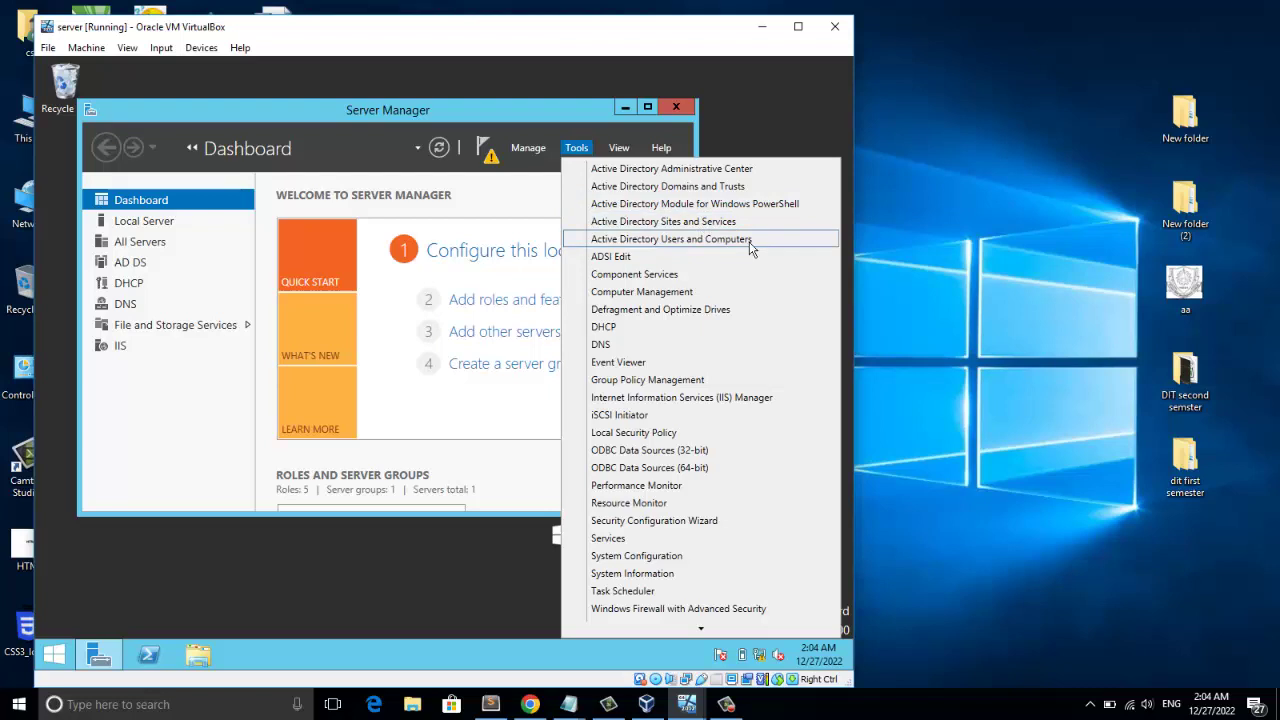
pyautogui.click(464, 577)
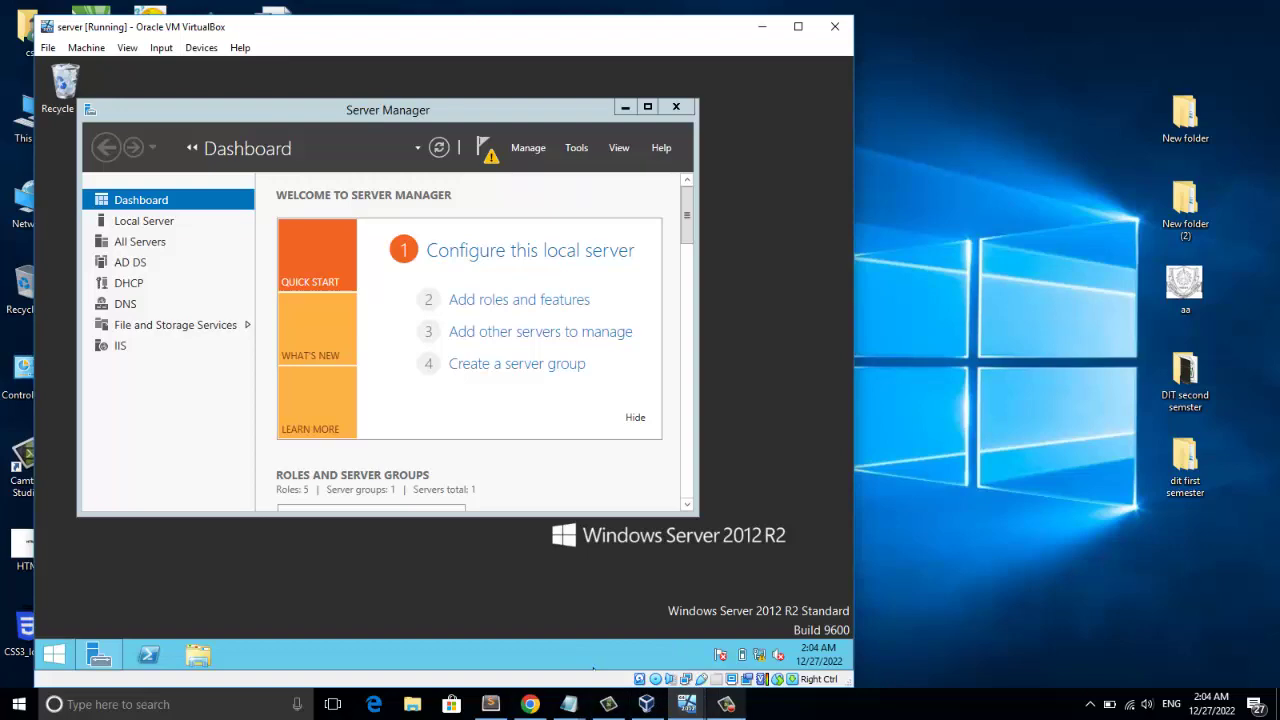
pyautogui.click(726, 704)
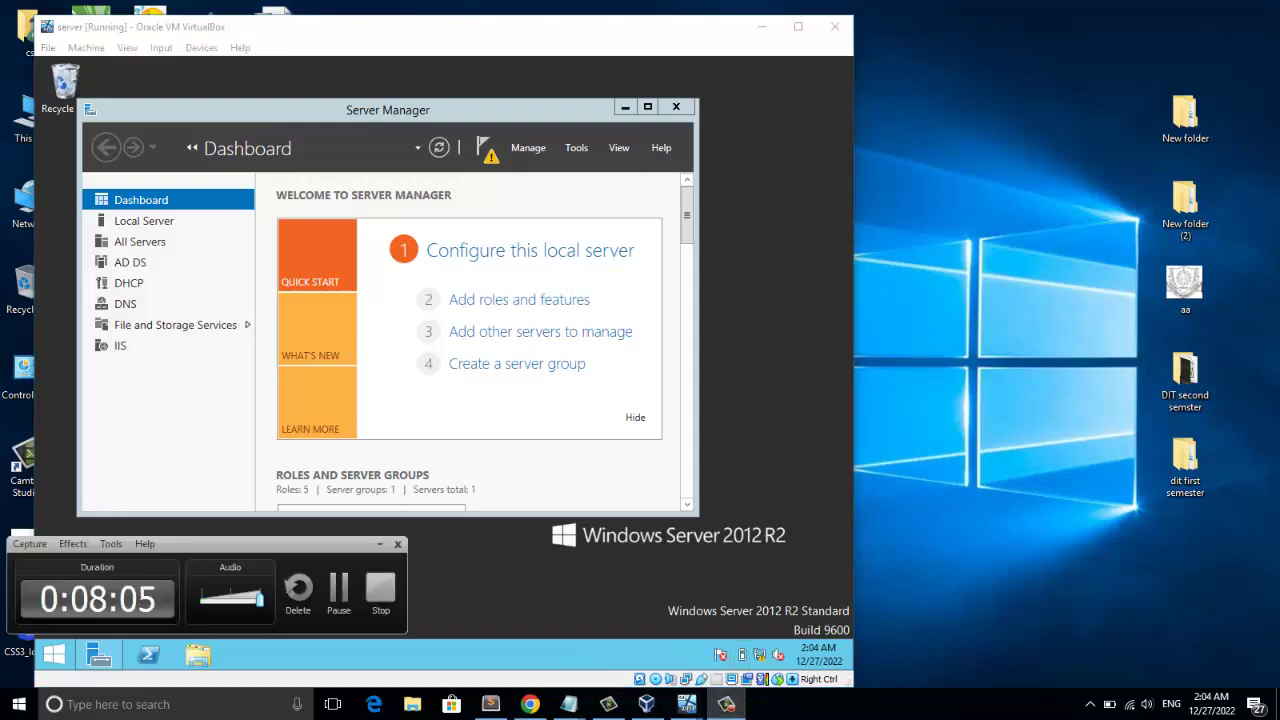